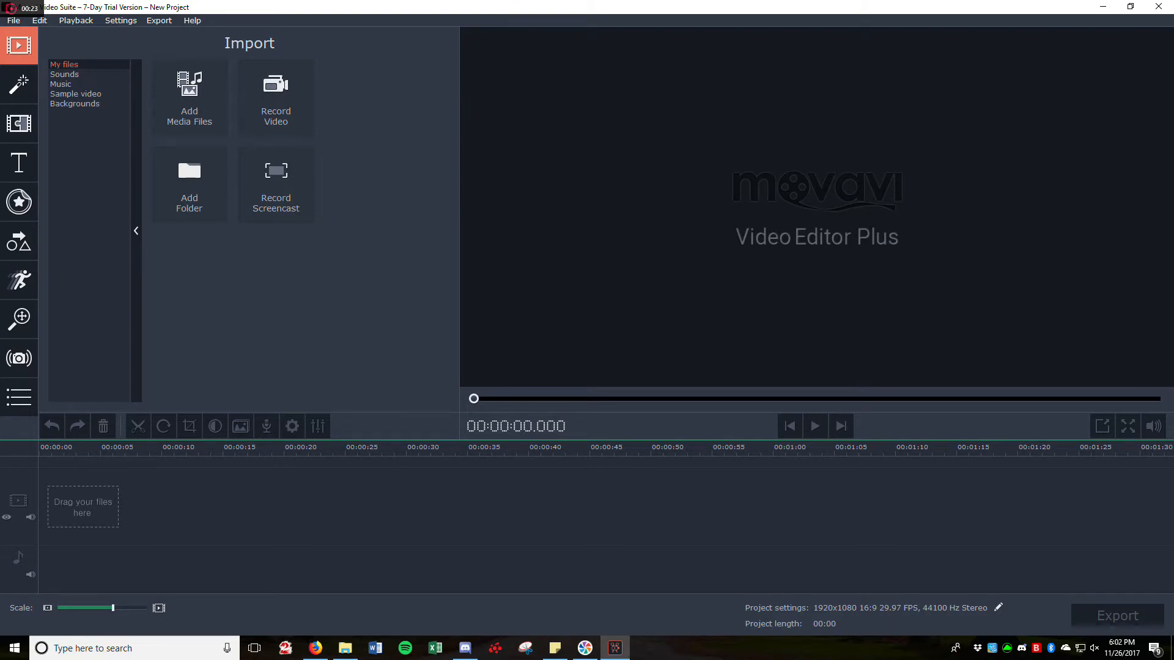
- Add RNG_DYE.mp4 to the video track and adjust the timeline scale so the whole clip fills most of the view
drag(797, 449, 217, 541)
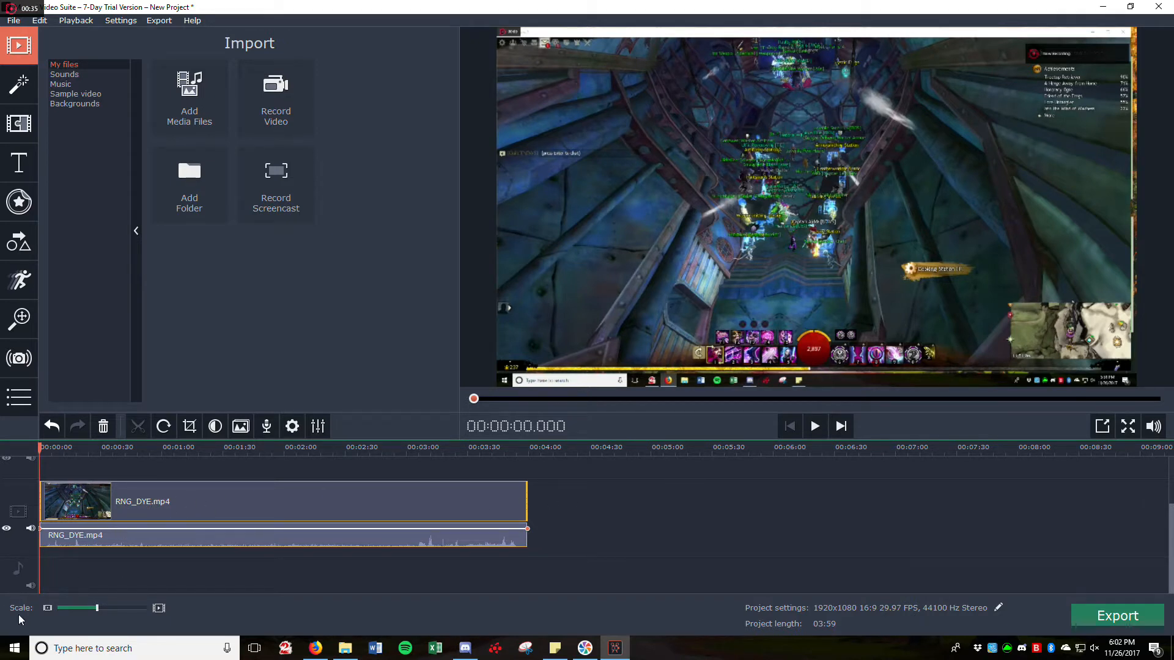
click(49, 604)
click(51, 603)
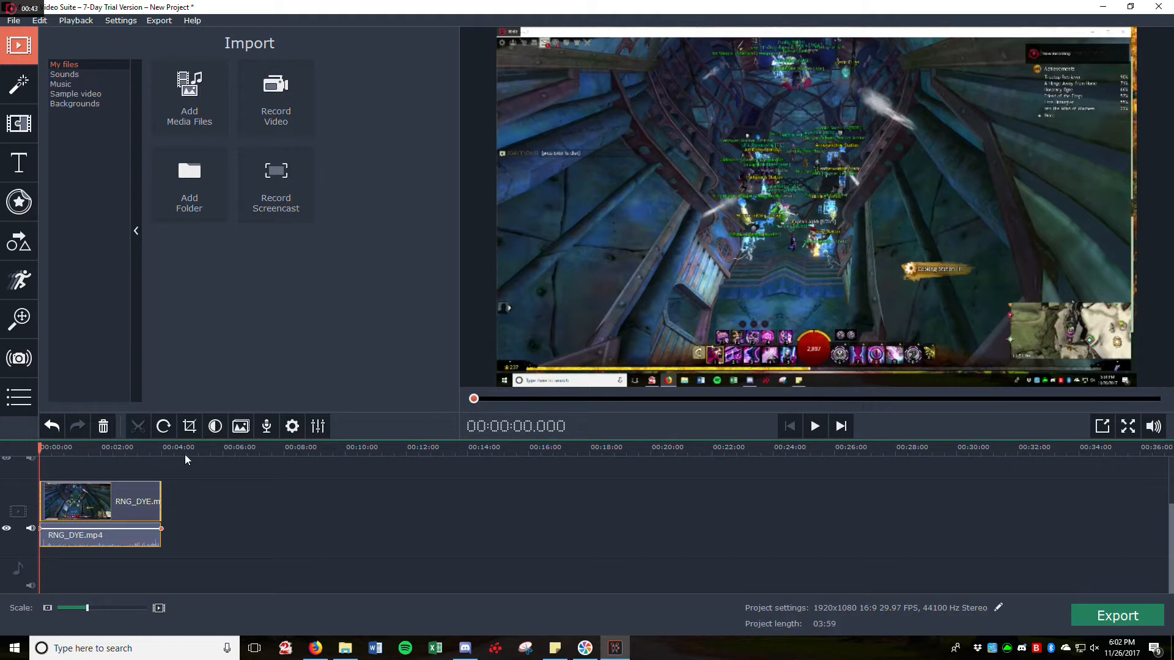
click(160, 608)
click(160, 609)
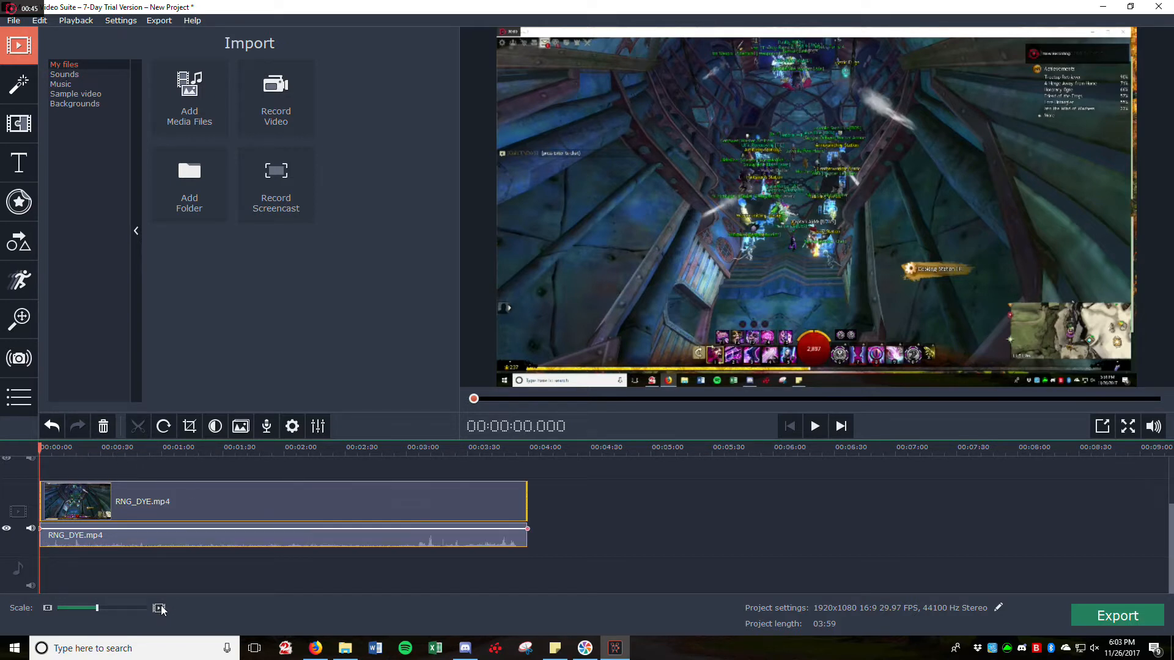
click(160, 608)
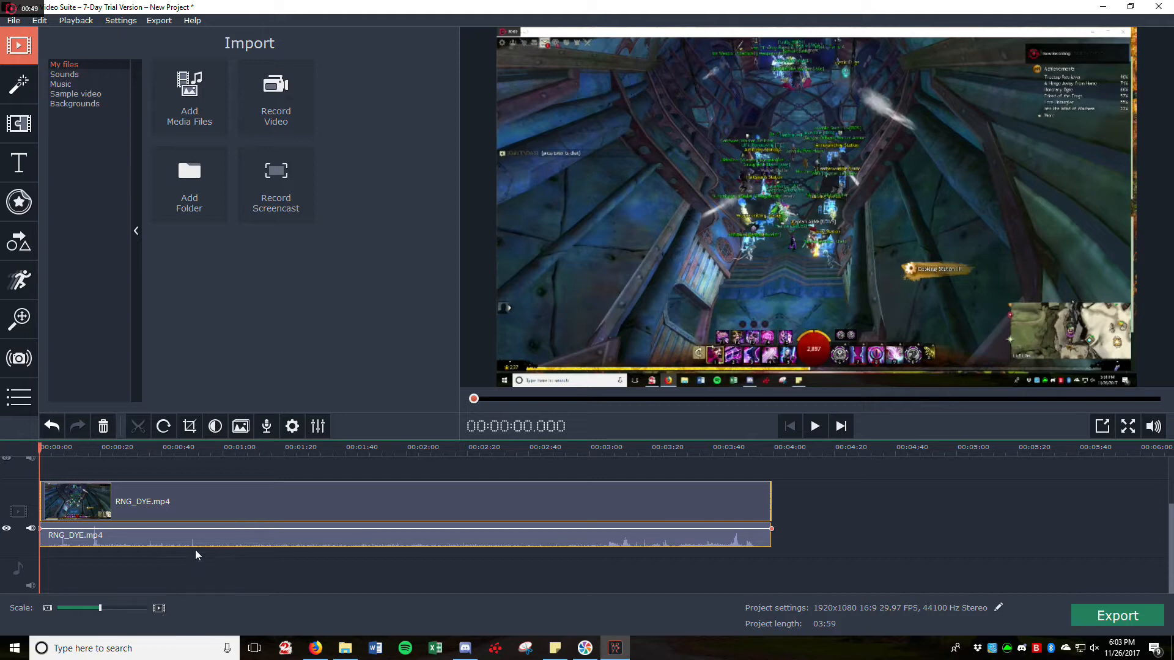
- Inspect the clip's audio and video parts, play it from the beginning for about 30 seconds, and return the playhead to the start
double_click(225, 543)
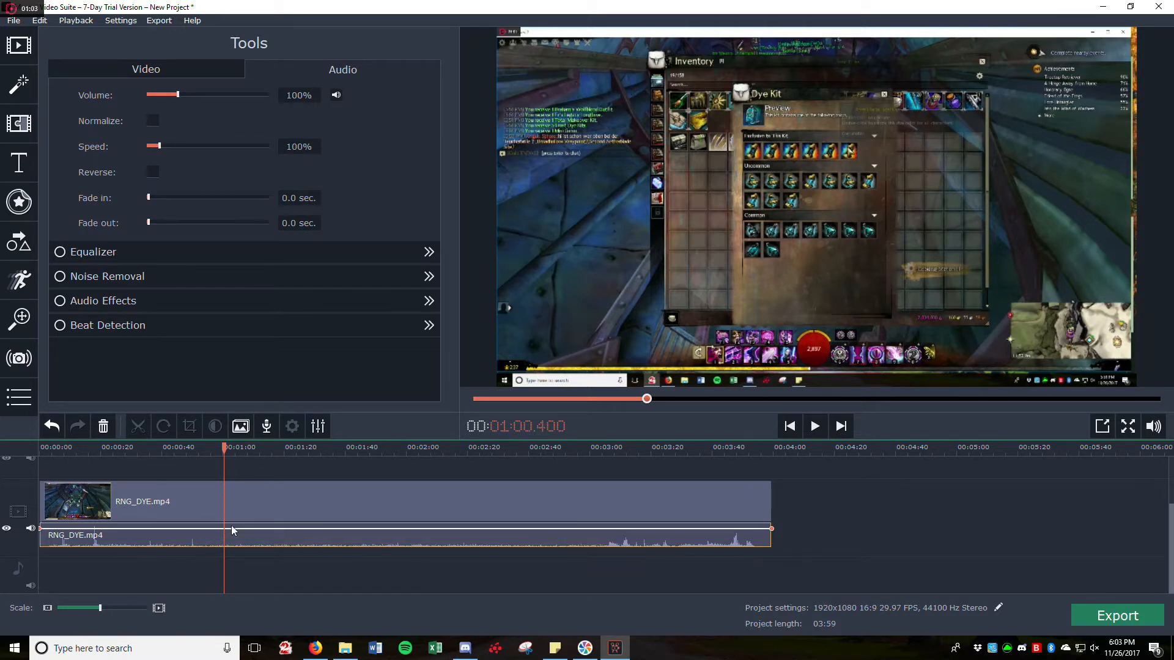
click(282, 494)
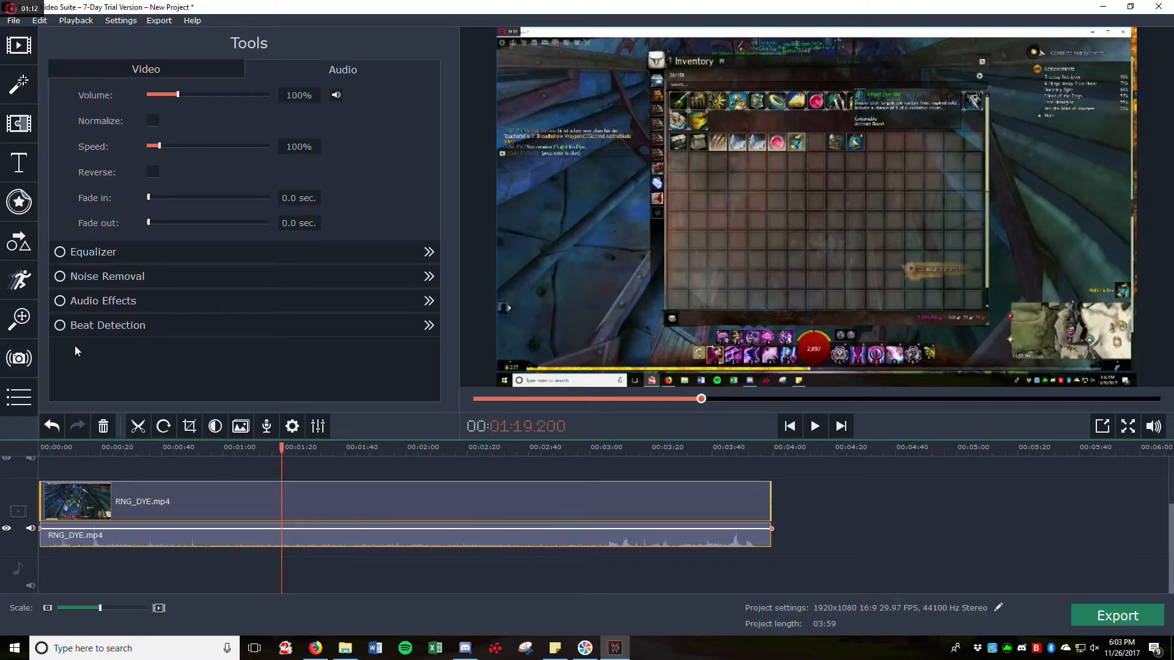
drag(277, 448, 41, 446)
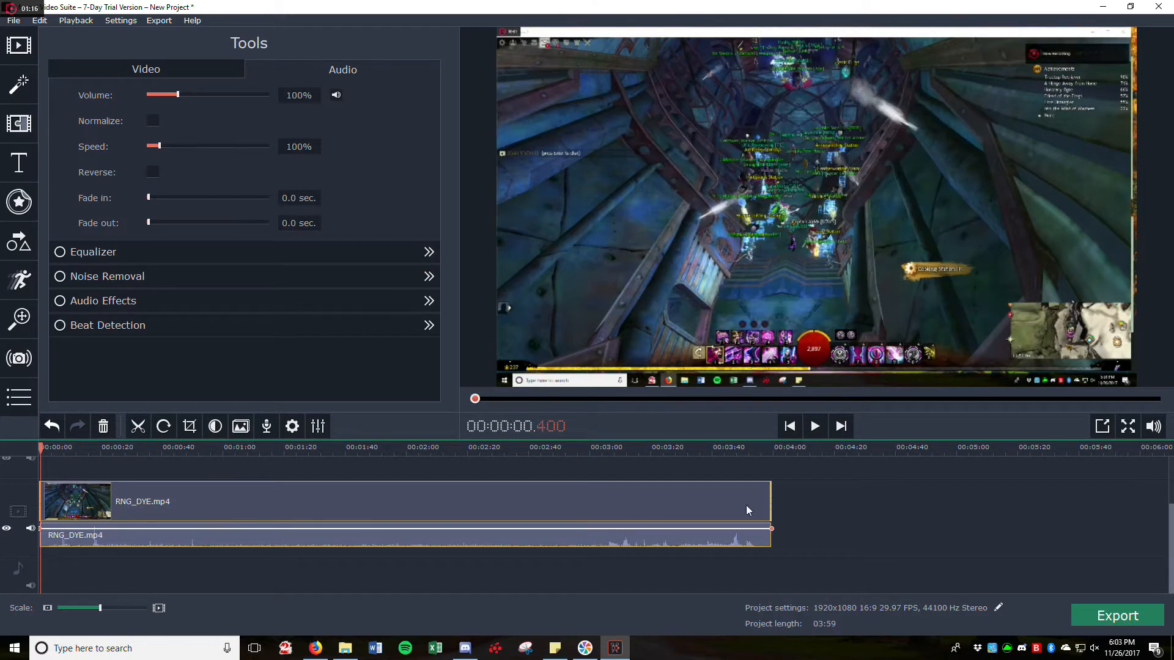
click(815, 427)
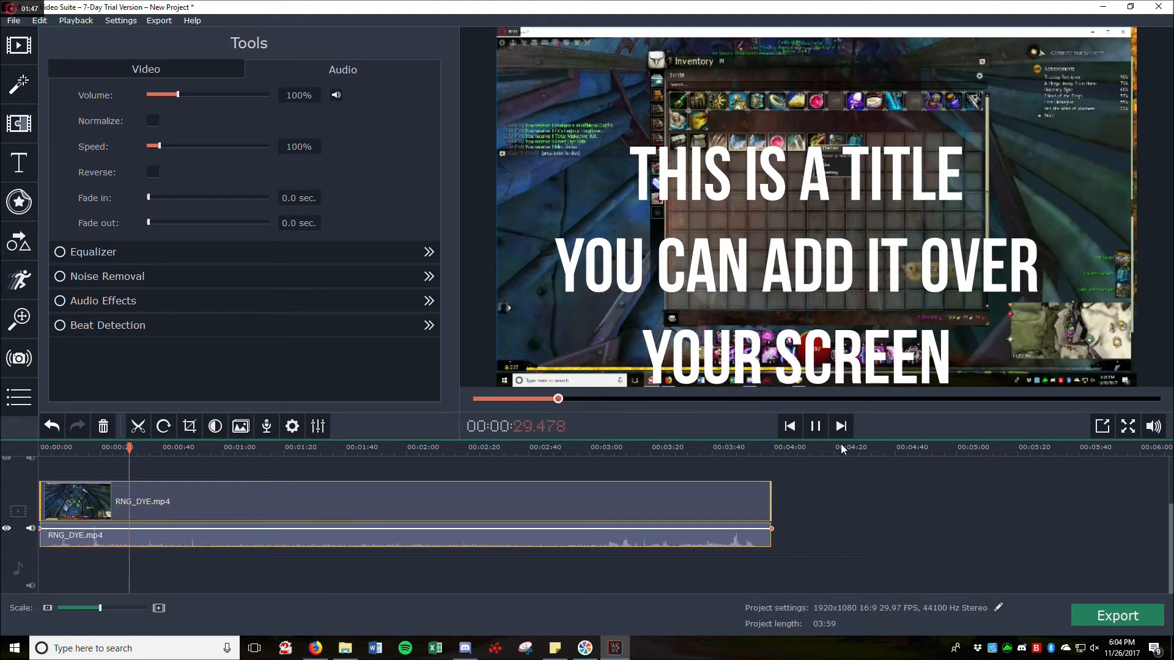
click(815, 426)
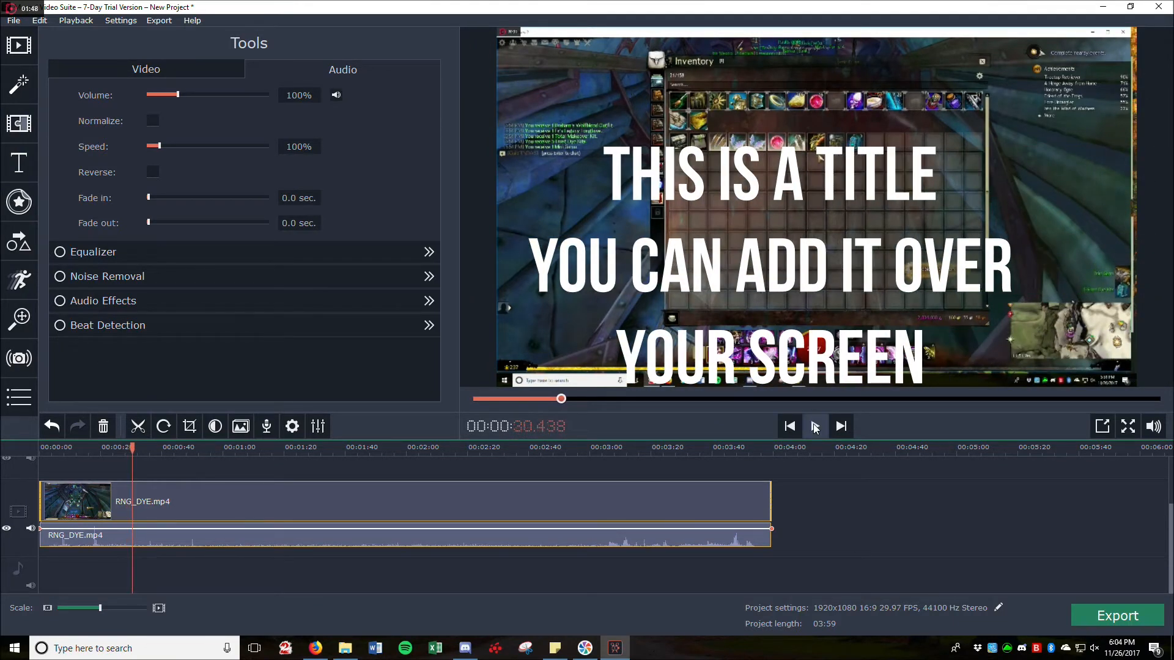
drag(134, 450, 37, 446)
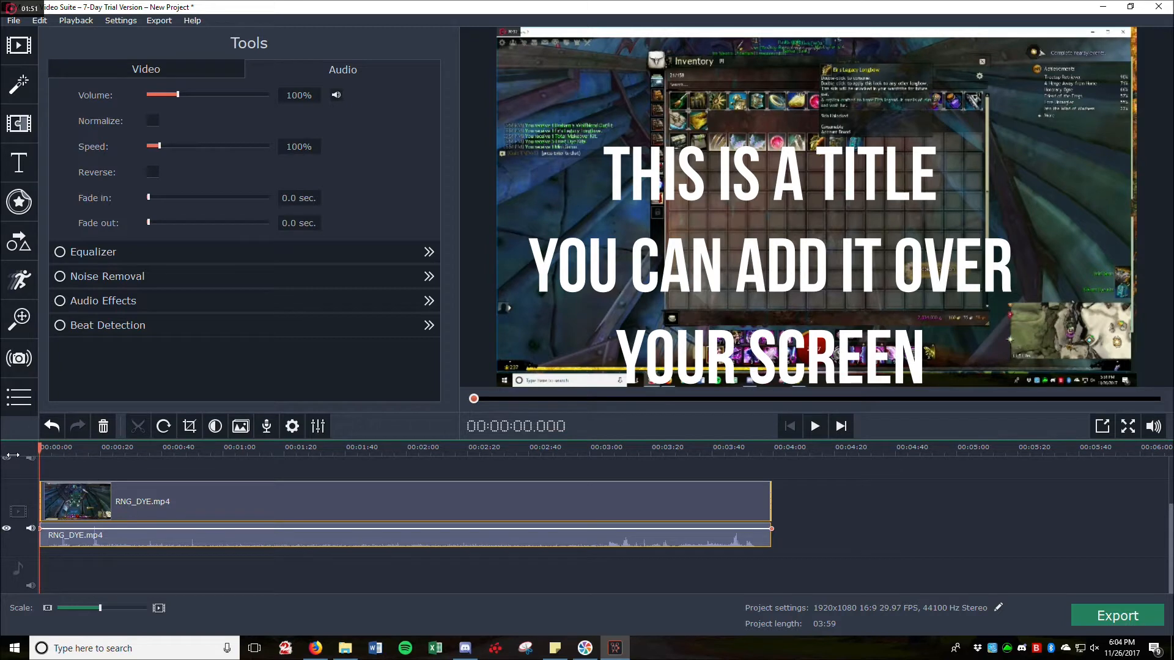
- Browse the Basic title presets and preview the Simple text and Flyby titles
click(31, 124)
click(27, 155)
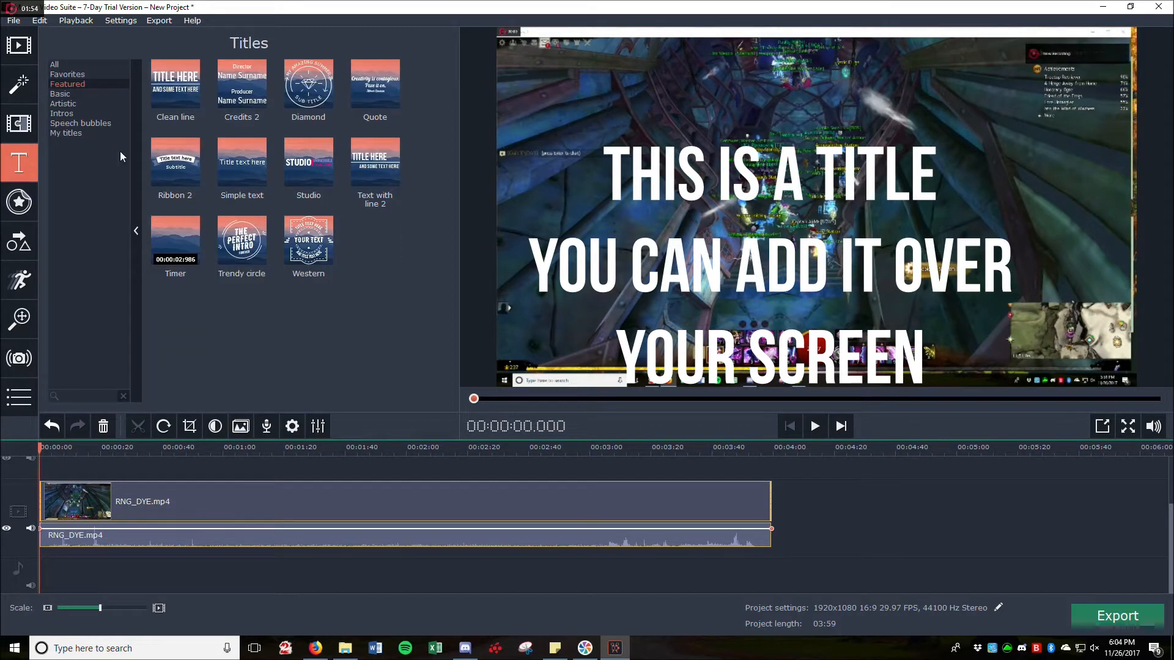
click(80, 91)
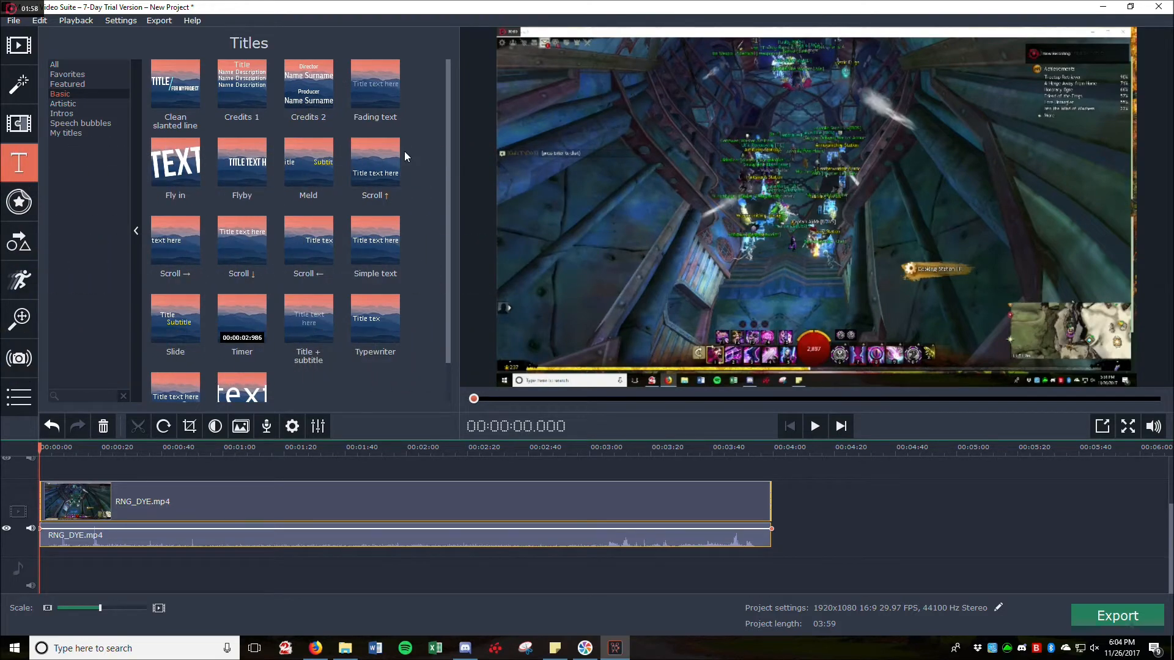
click(373, 232)
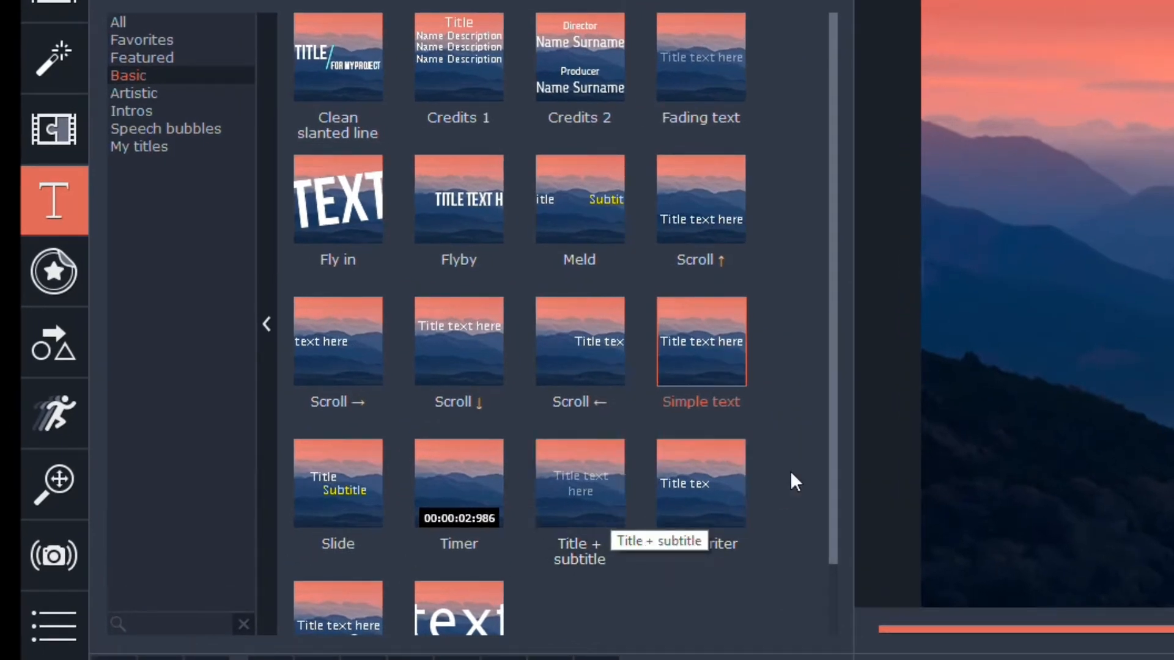
scroll(401, 582, down, 2)
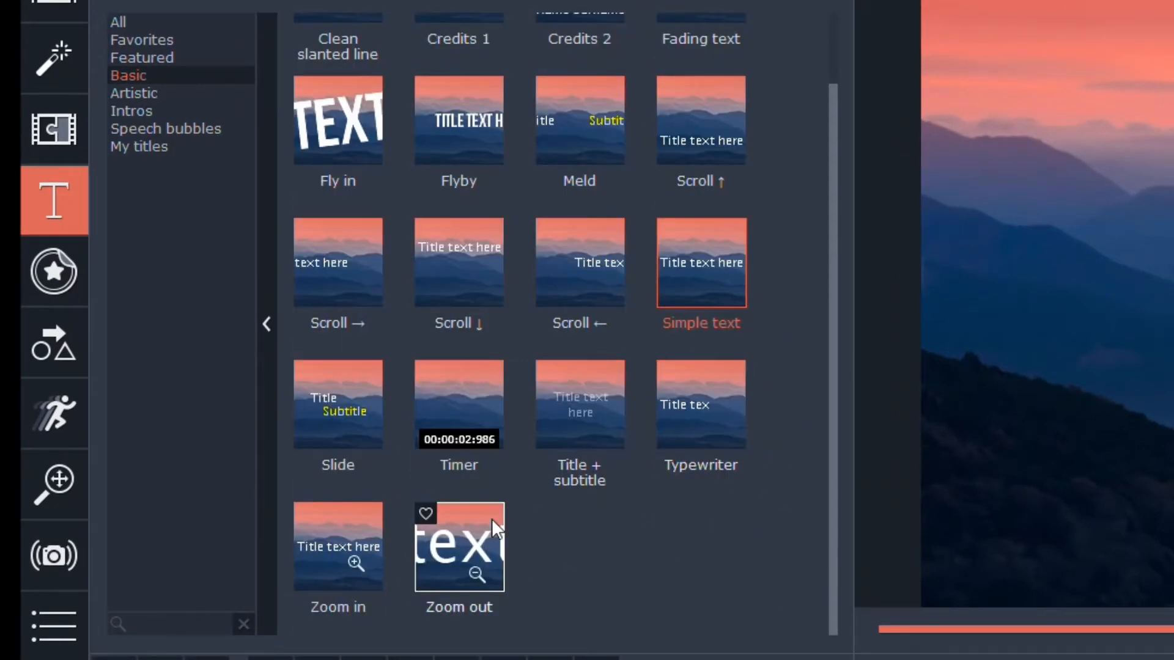
scroll(399, 505, up, 2)
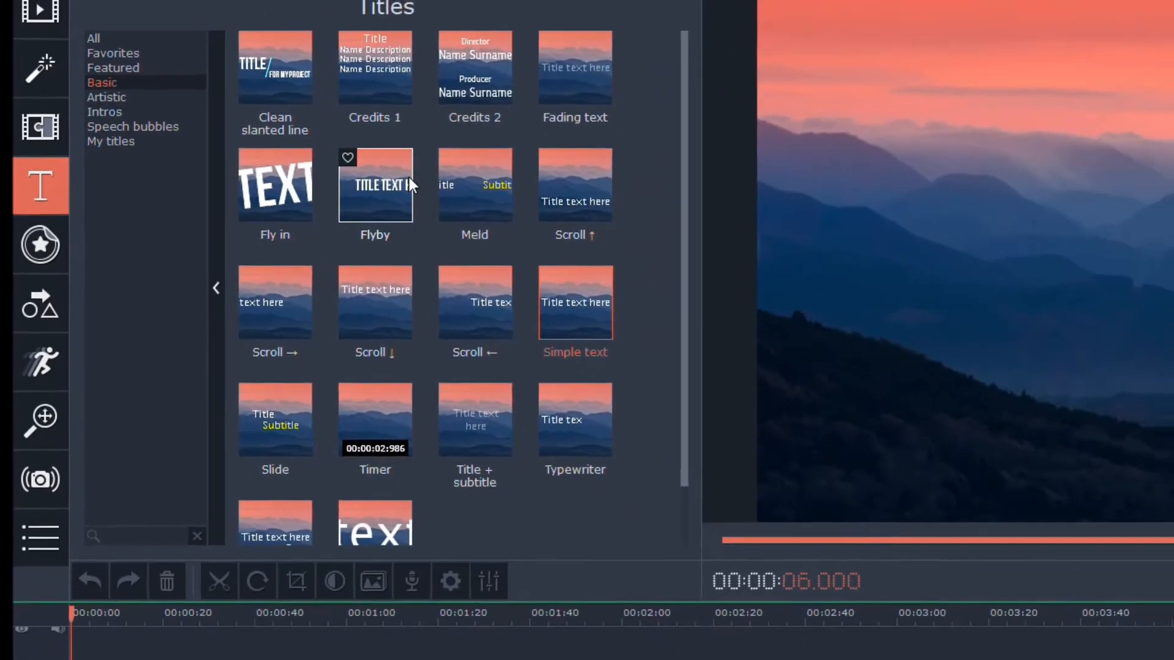
click(435, 195)
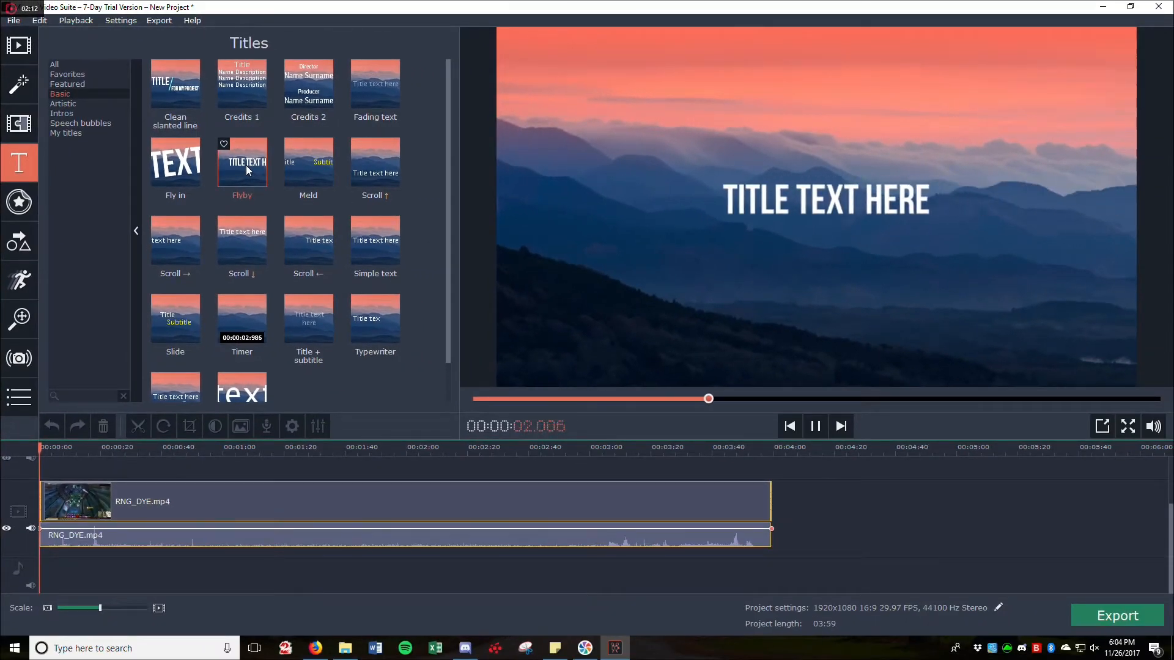
- Insert the Fly in title at the start of the video track, before RNG_DYE.mp4, and select it on the enlarged timeline
click(170, 177)
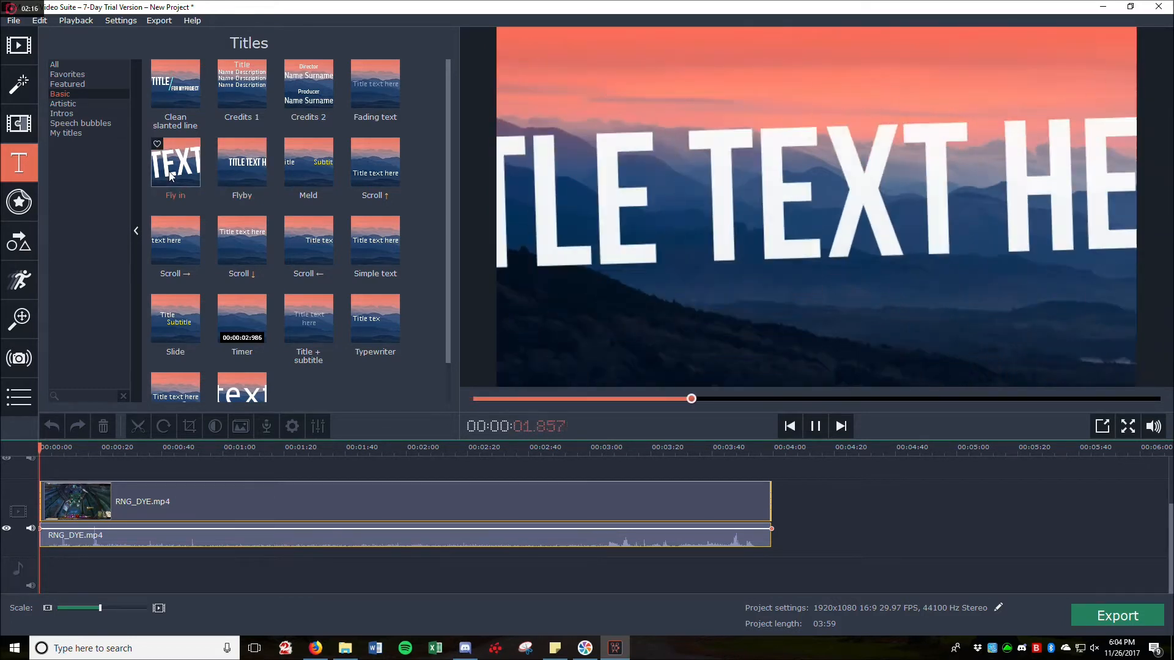
drag(170, 177, 41, 468)
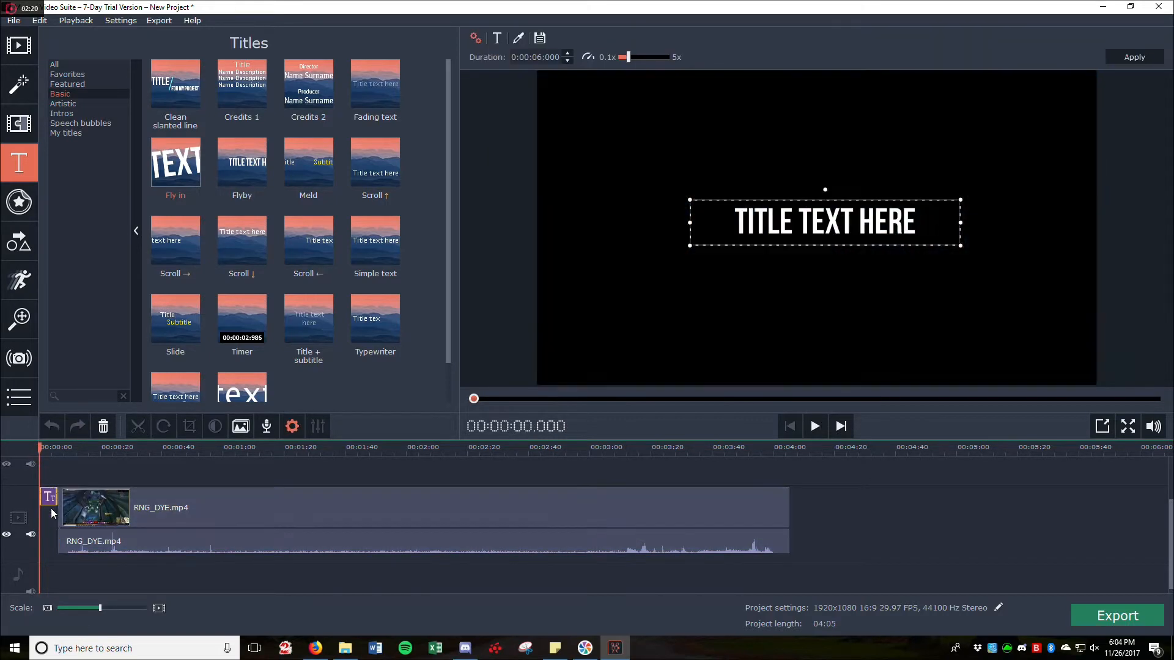
click(50, 606)
click(158, 608)
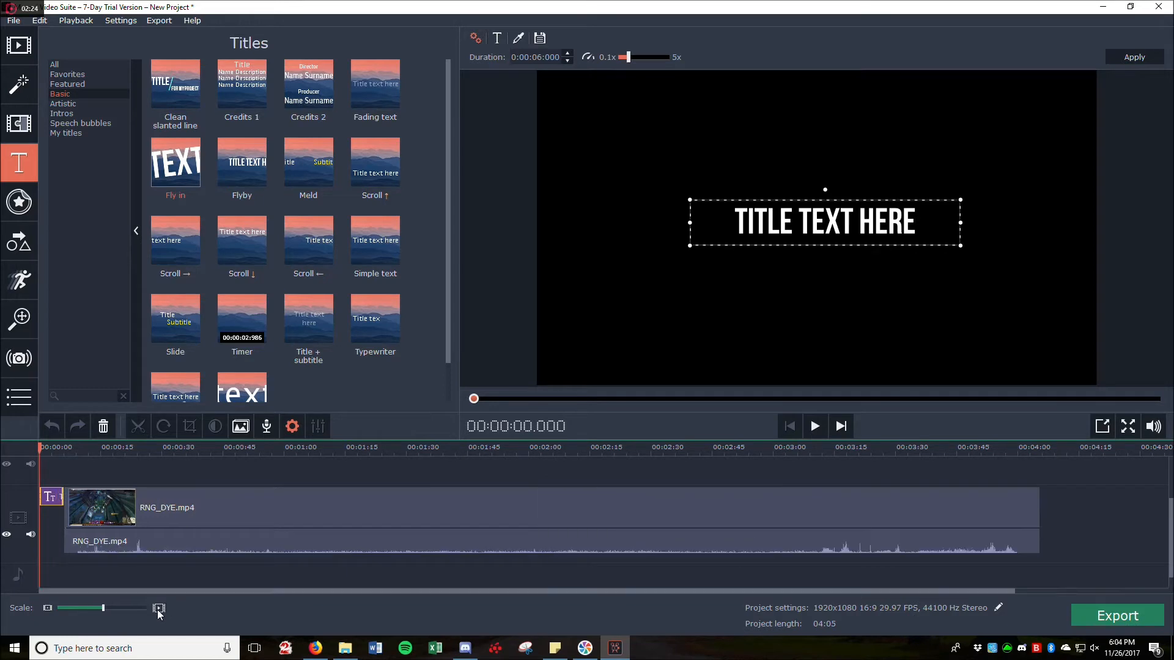
click(158, 608)
click(64, 495)
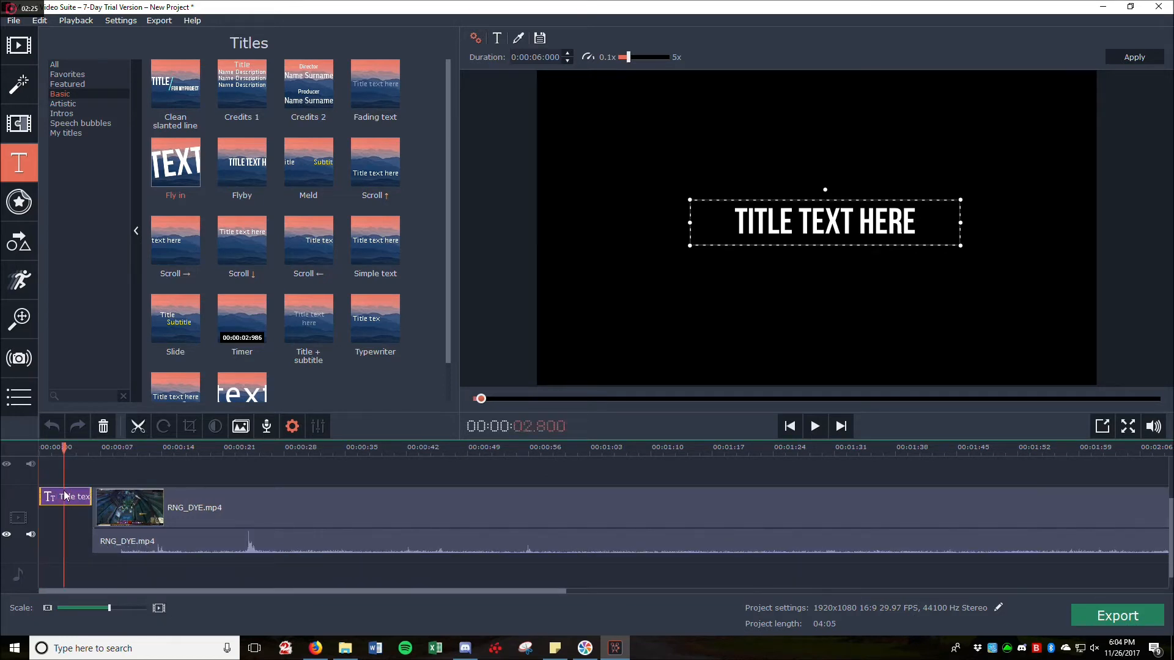
- Replace the title's placeholder text with the trial text "ALFKJSADF" and erase it to leave the text box empty
double_click(828, 224)
text(ALFKJSADF)
key(BackSpace)
key(BackSpace)
key(BackSpace)
key(BackSpace)
key(BackSpace)
key(BackSpace)
key(BackSpace)
key(BackSpace)
key(BackSpace)
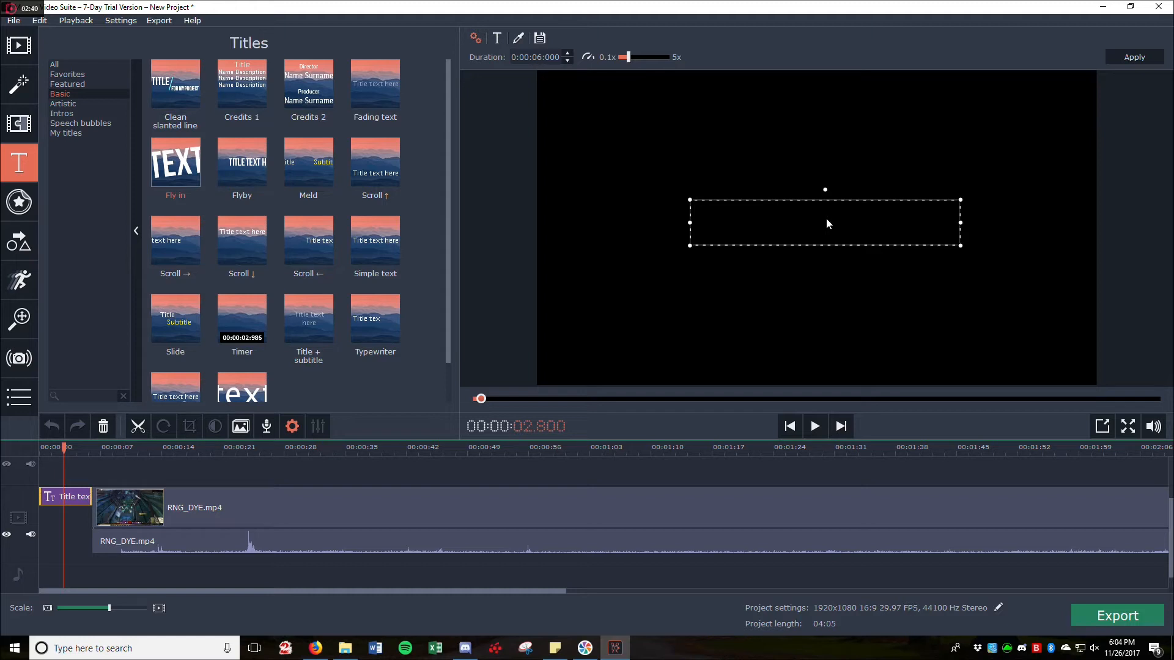
- Enter "RNG DYE" as the title text and start a second line
text(RNG DYE O)
key(BackSpace)
key(Return)
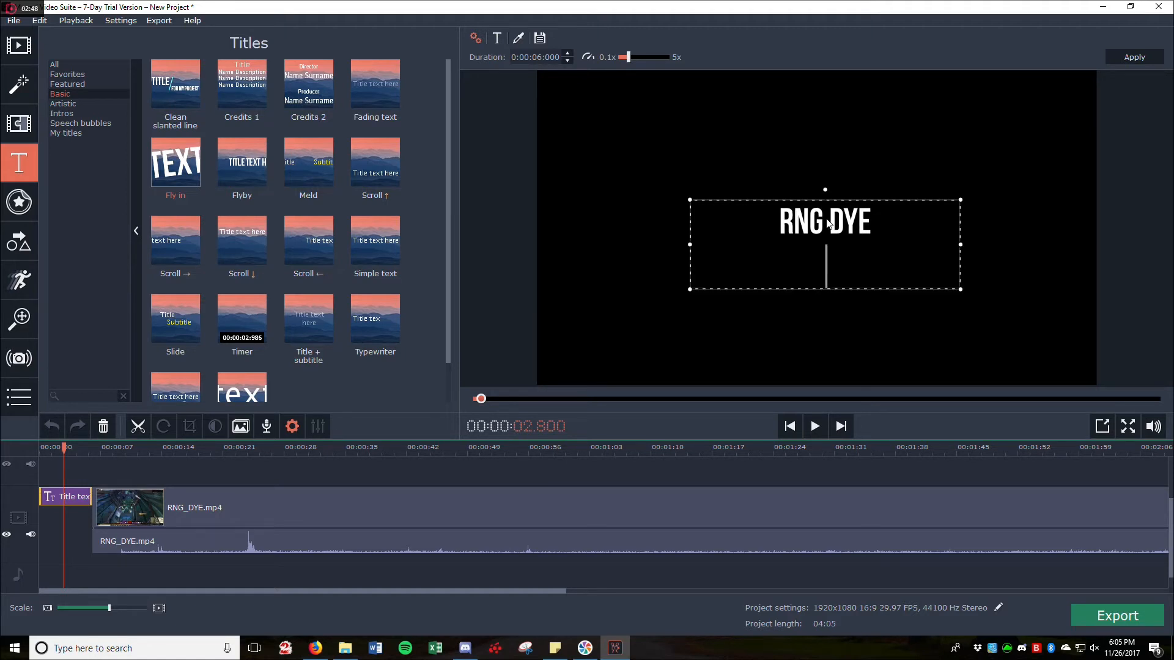
key(alt+Tab)
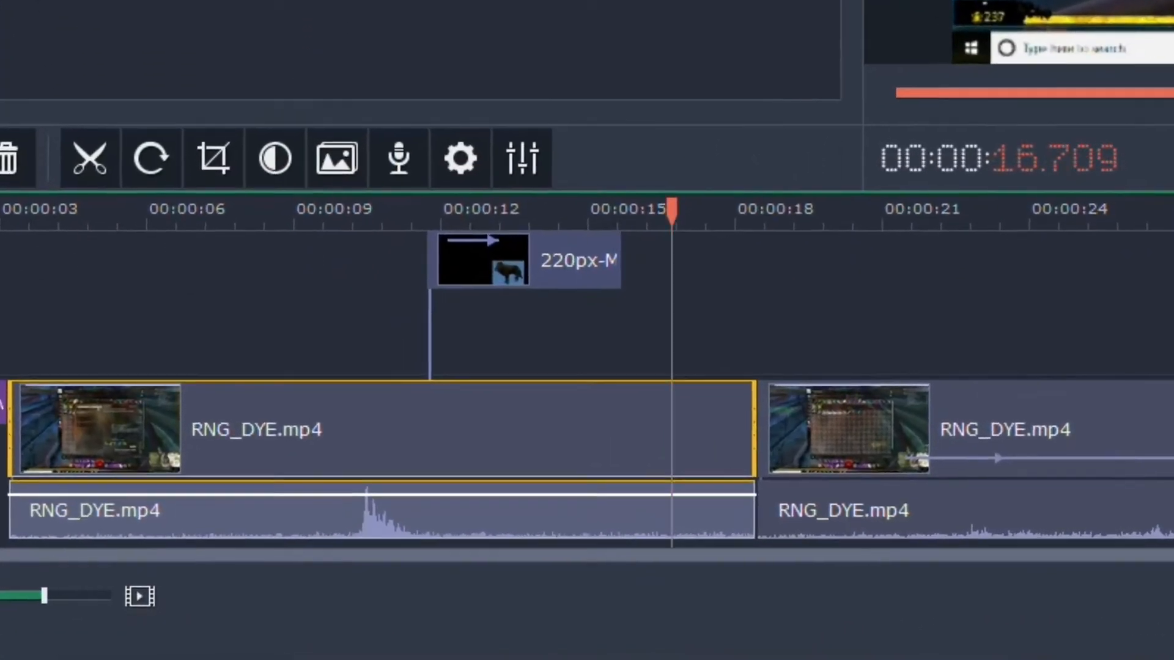
- Examine the animation on the overlay image clip and on the second RNG_DYE.mp4 clip, playing from just before that clip
key(space)
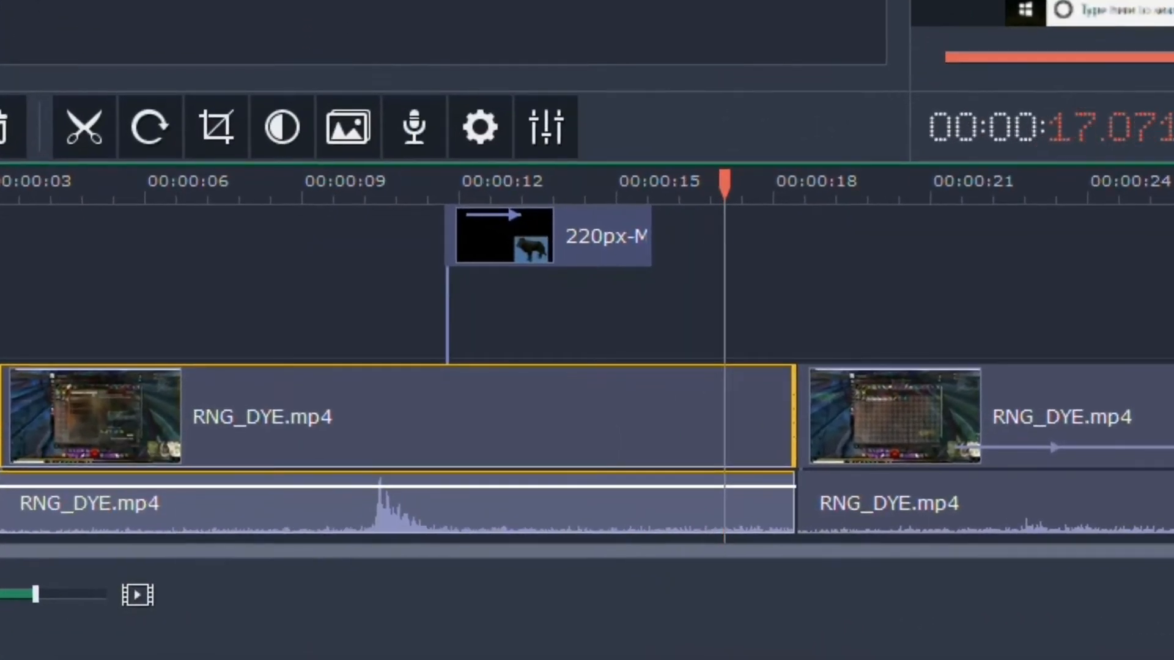
double_click(449, 322)
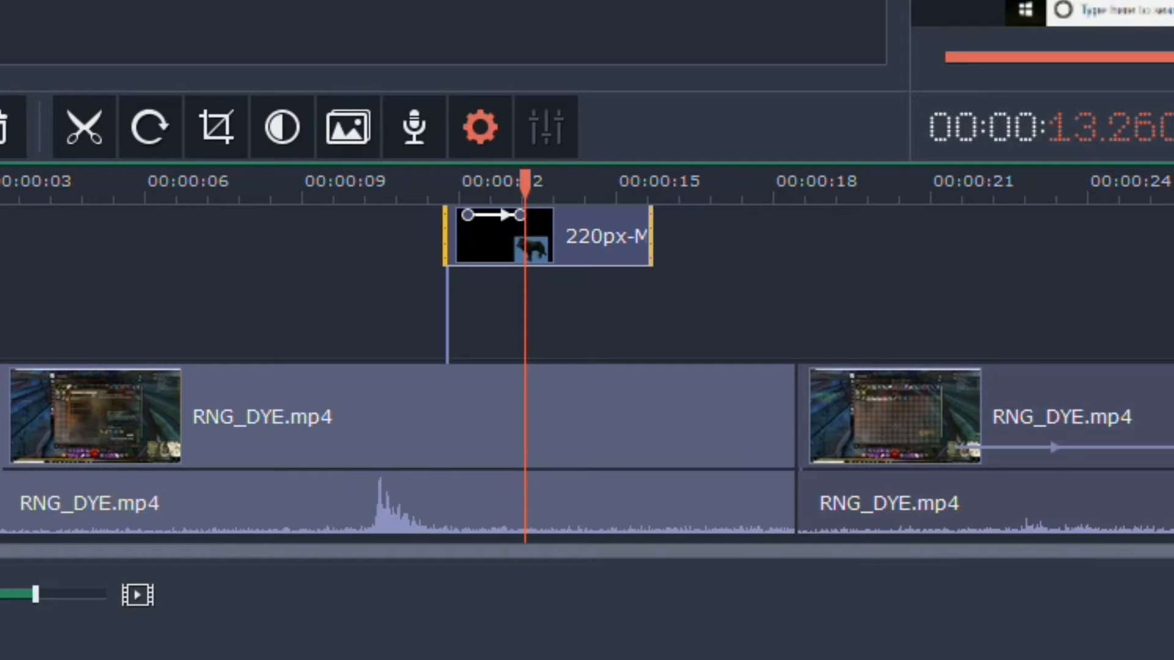
click(517, 234)
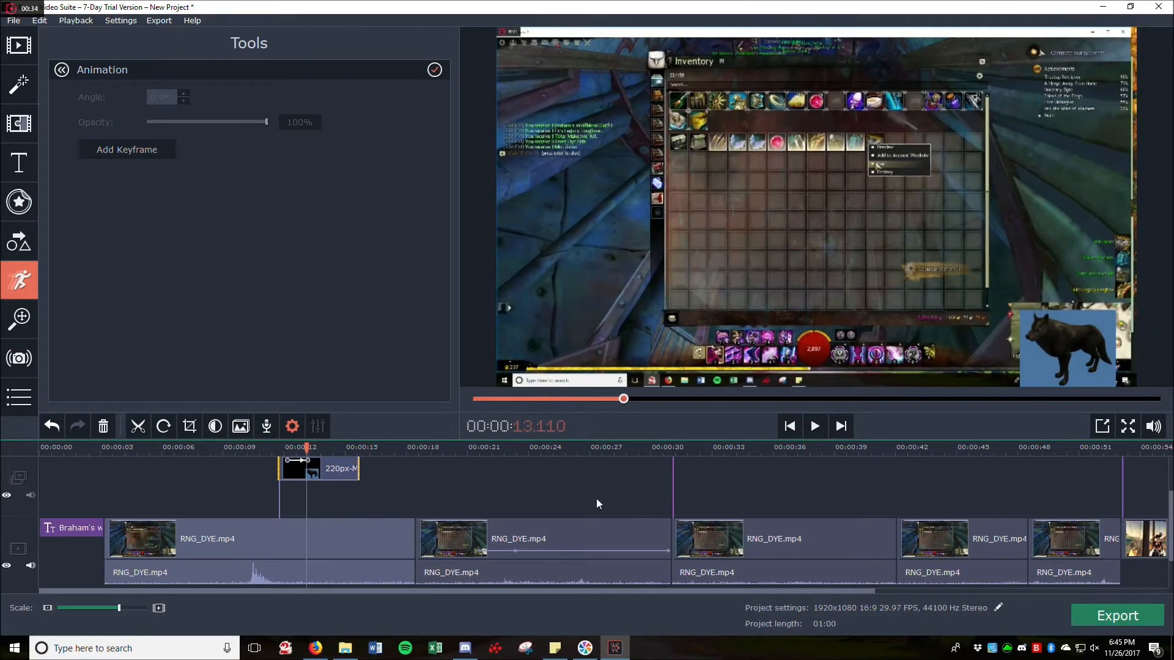
click(645, 549)
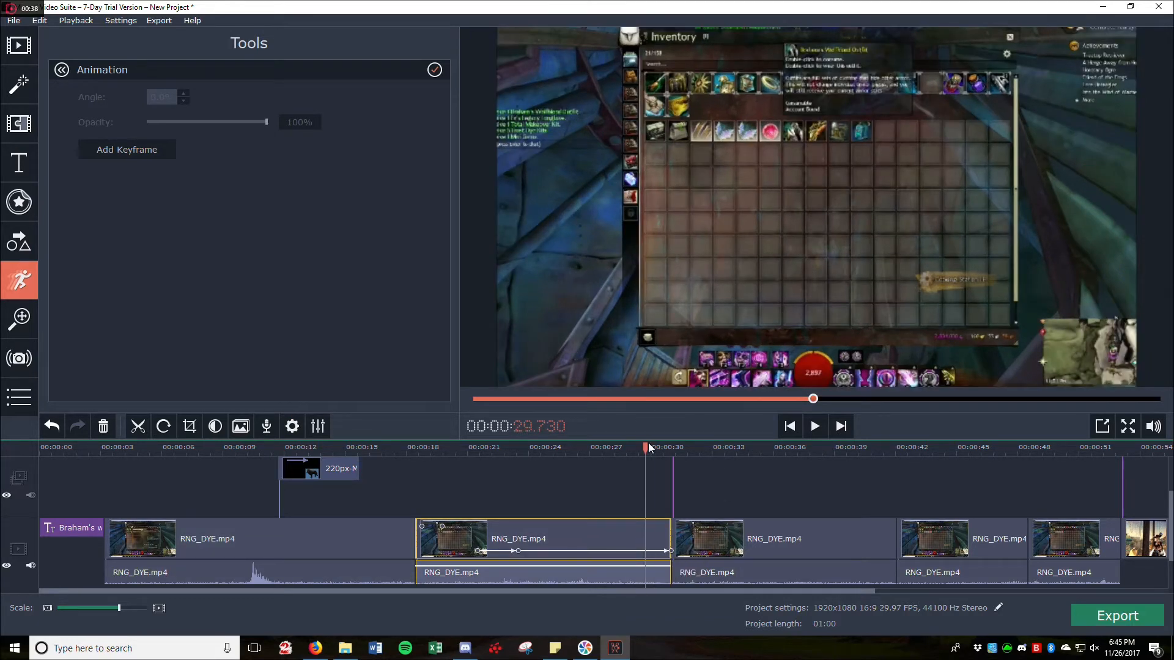
drag(649, 448, 403, 448)
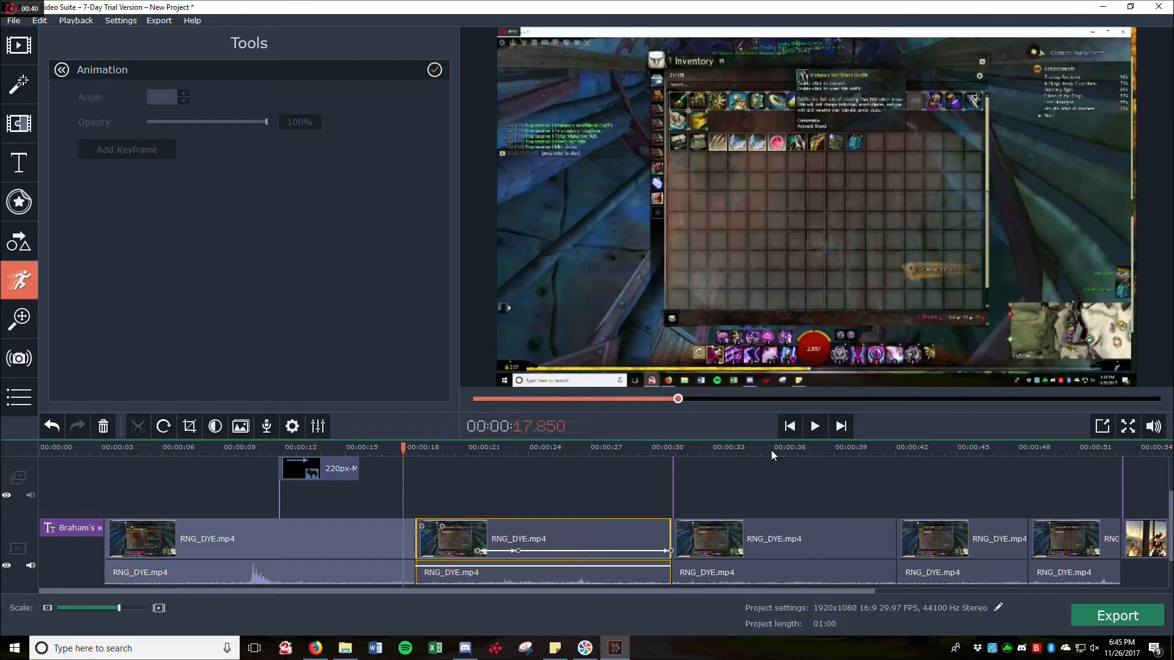
click(815, 426)
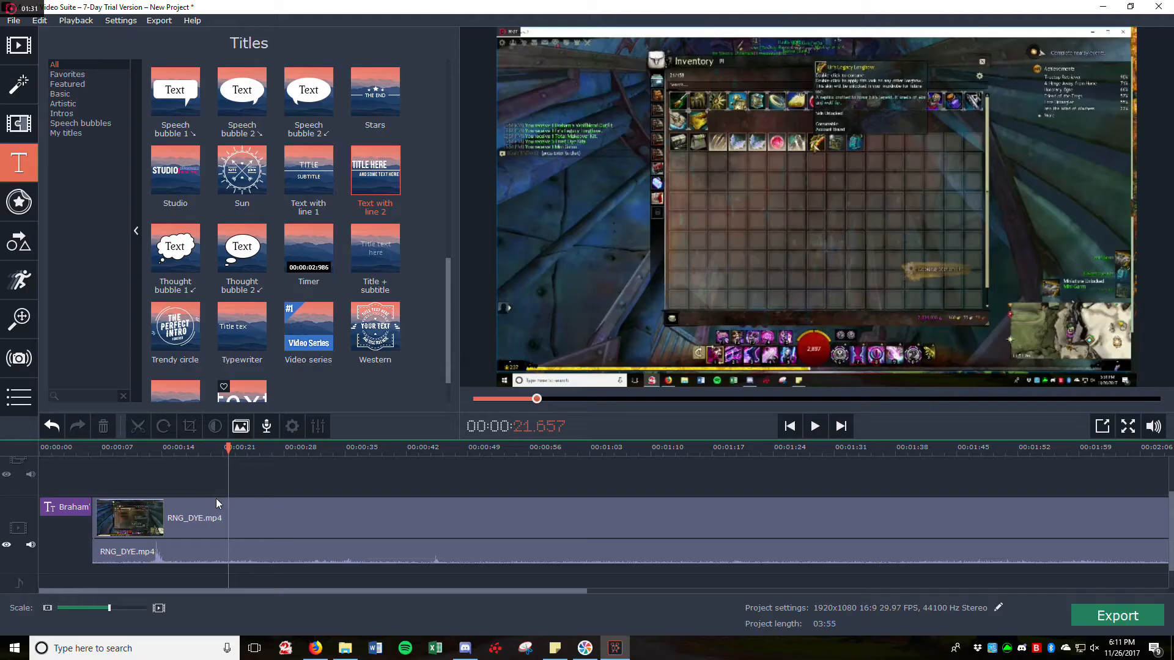
- Split the RNG_DYE.mp4 clip at 00:00:21.280 and again at 00:00:27.169
click(226, 518)
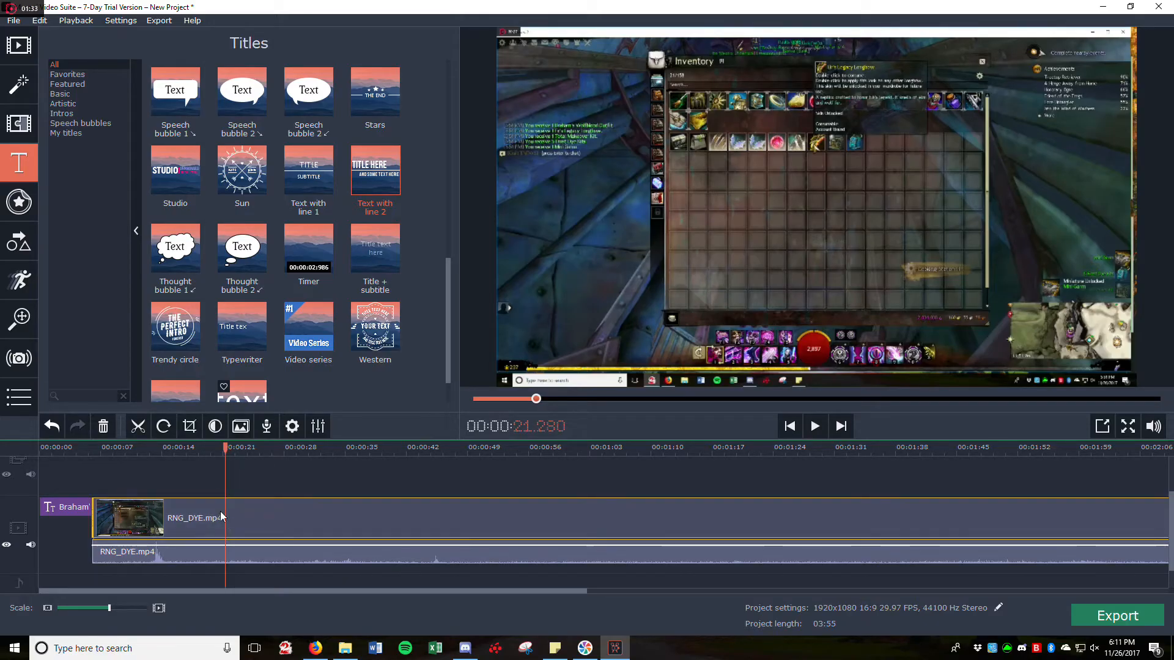
click(140, 427)
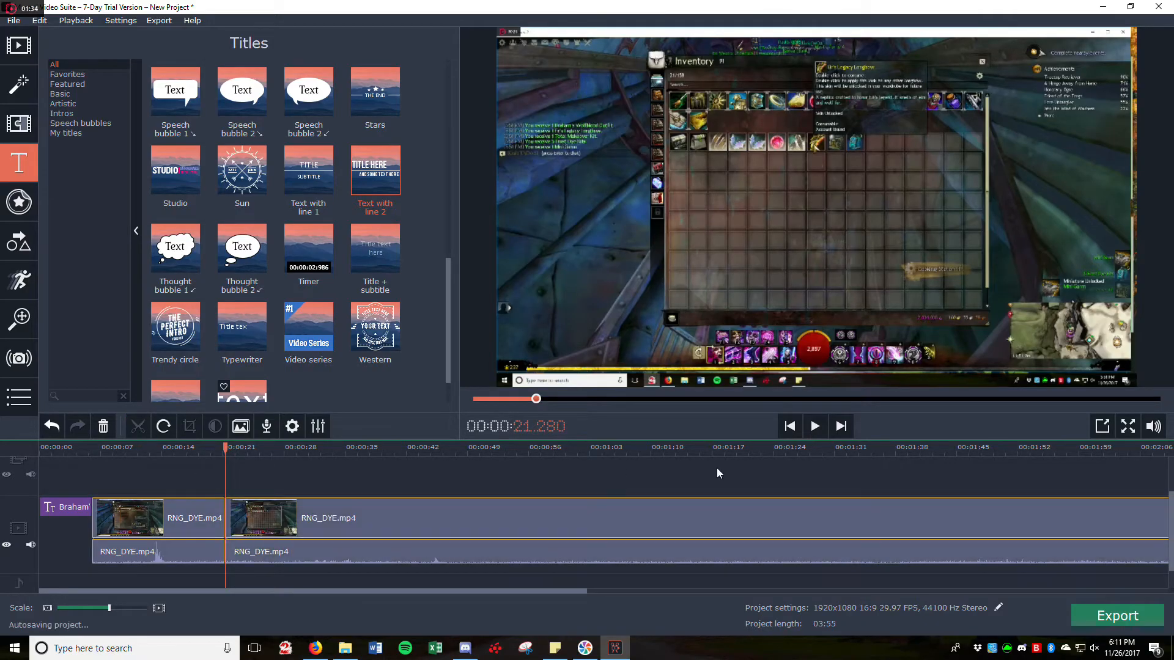
click(814, 426)
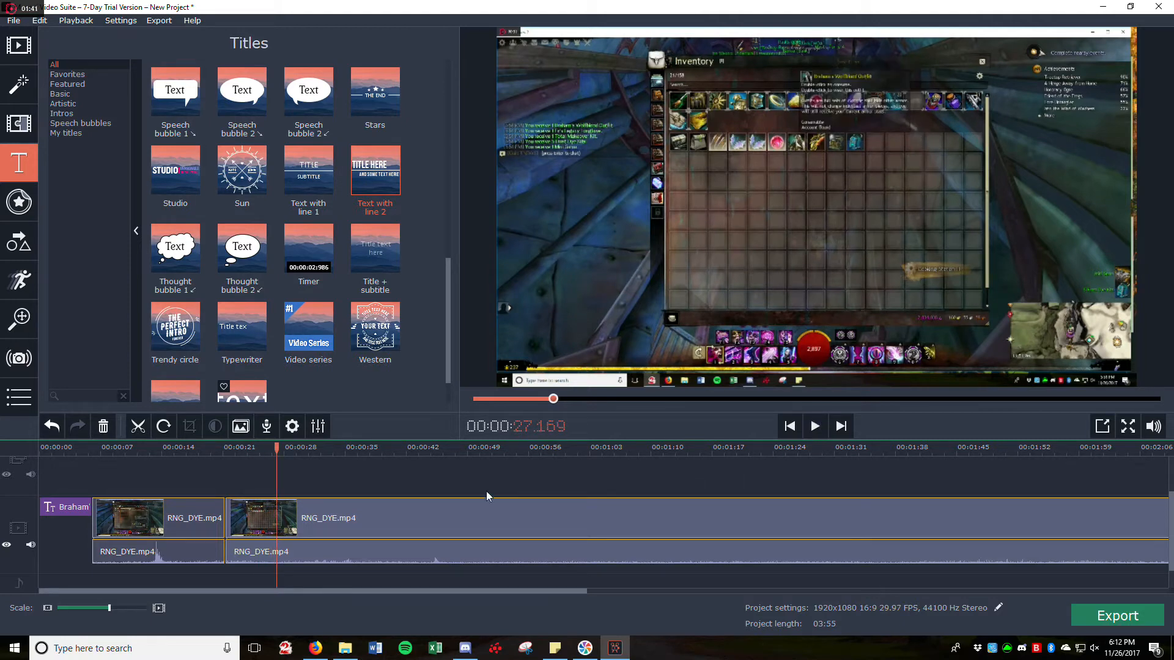
click(138, 426)
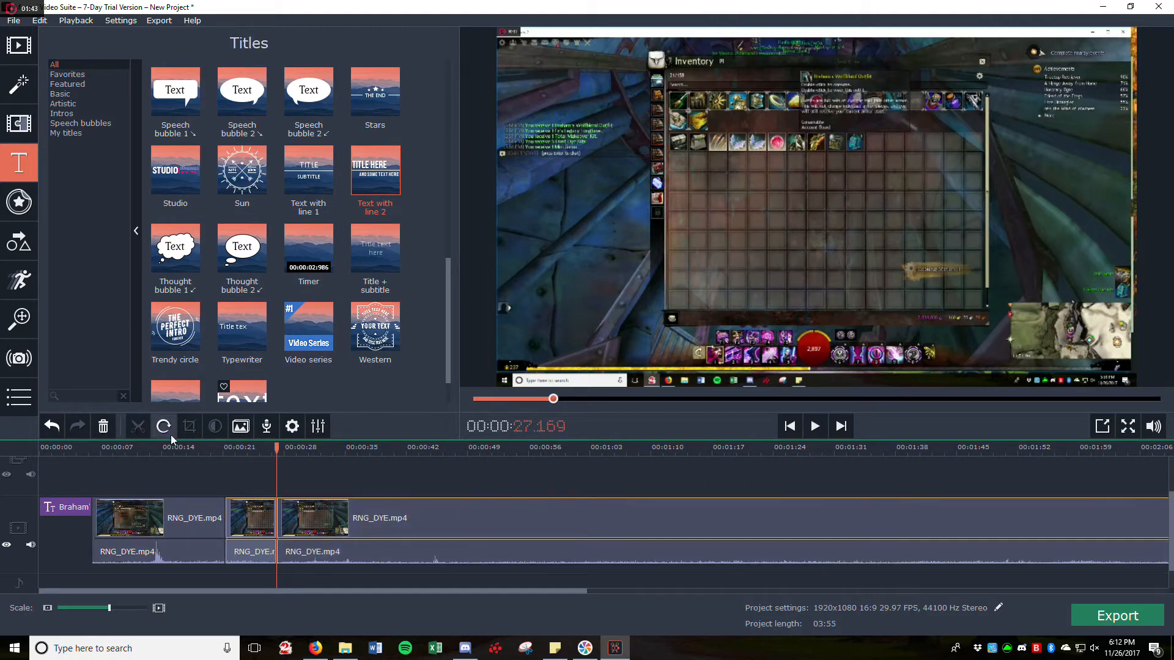
- Delete the short middle segment of RNG_DYE.mp4 and play the timeline from the resulting cut
click(252, 513)
right_click(252, 513)
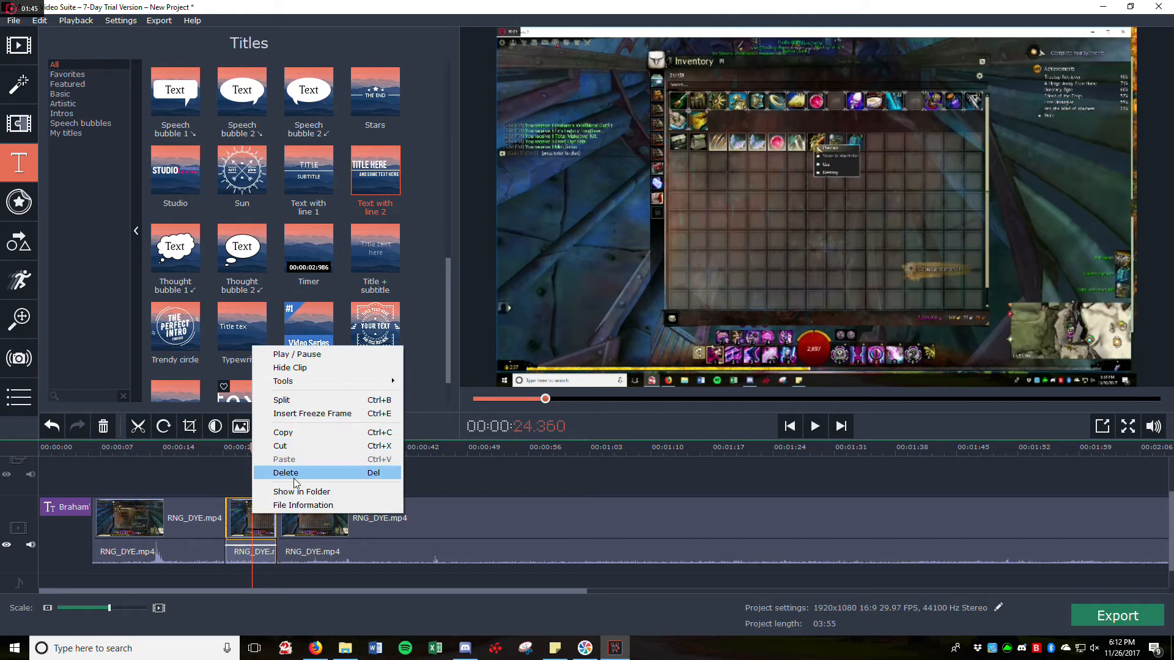
click(298, 472)
drag(252, 448, 223, 448)
click(815, 427)
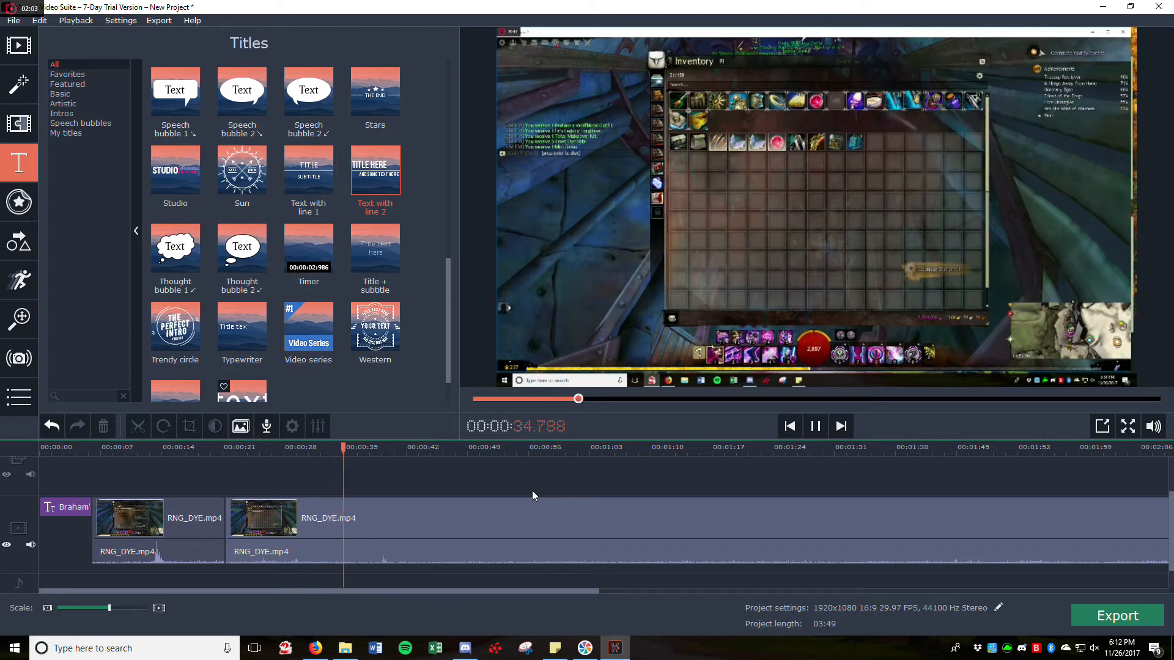
- Find the next cut point by replaying the footage, and split the second RNG_DYE.mp4 clip at about 00:00:33.8
click(813, 426)
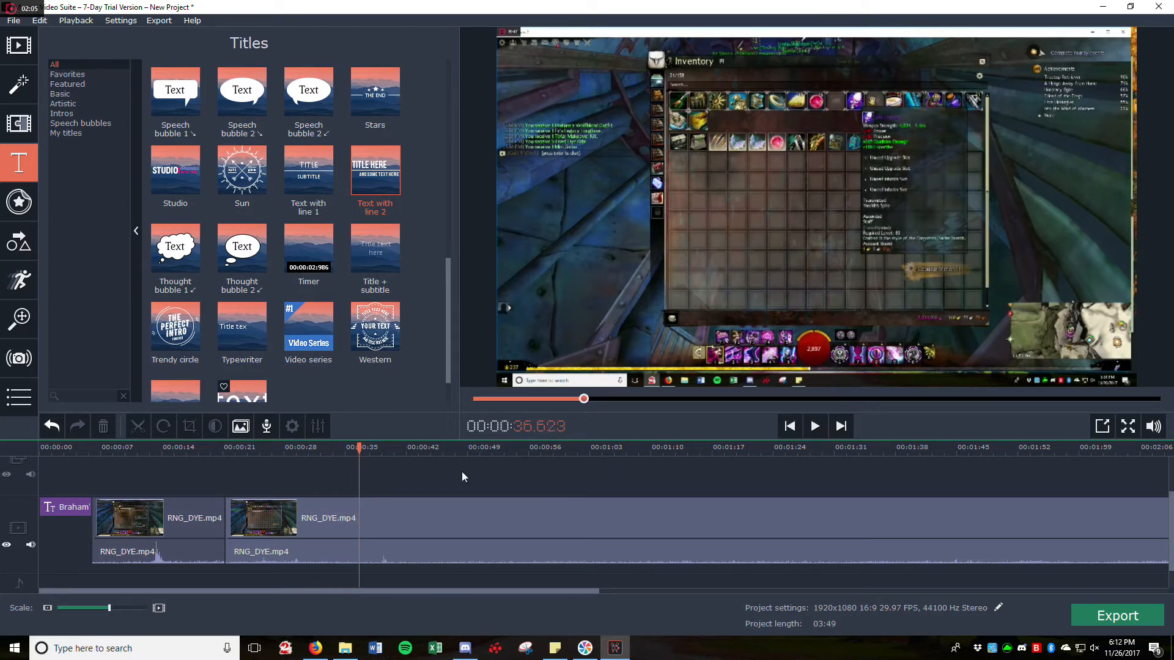
drag(351, 451, 348, 451)
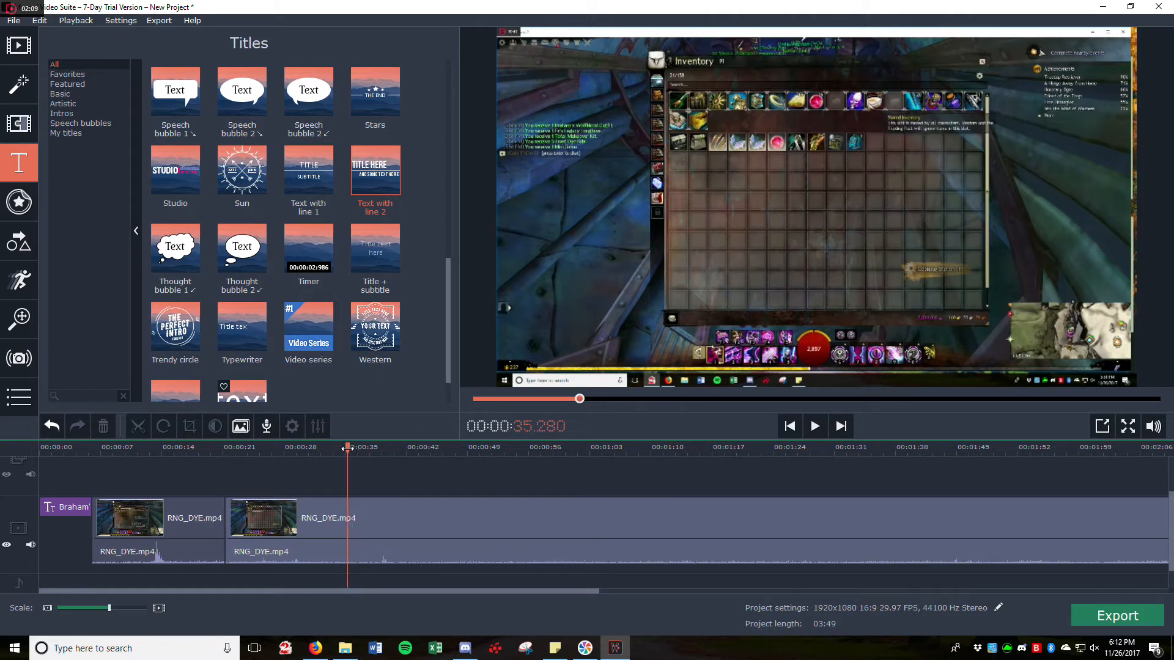
drag(341, 452, 337, 452)
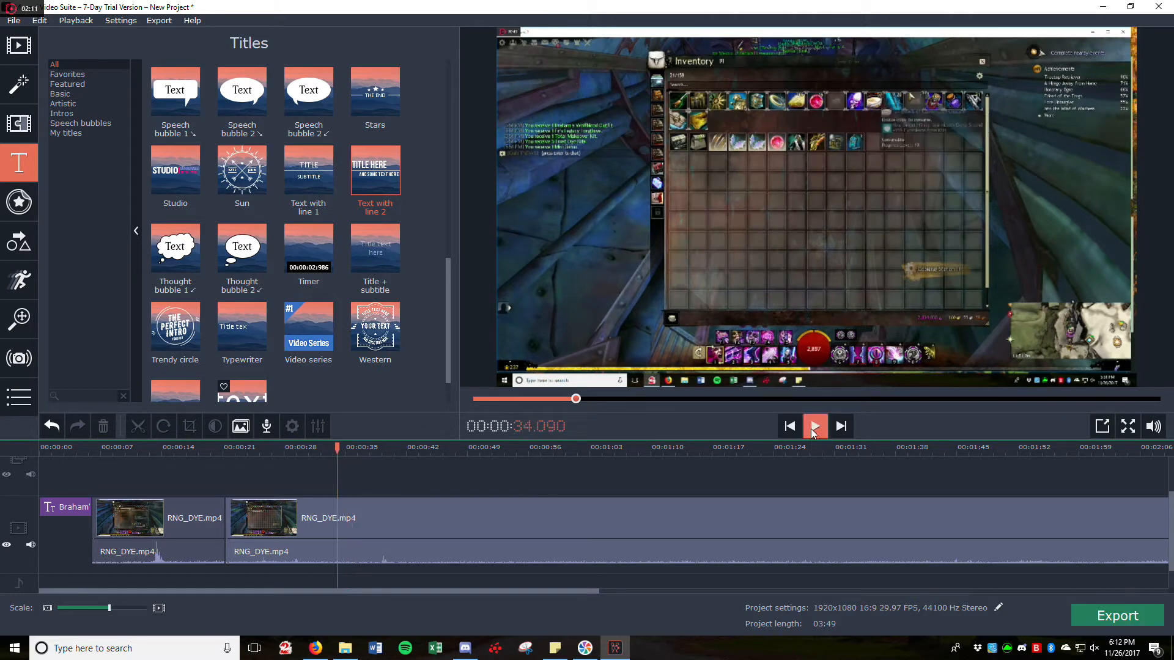
click(812, 429)
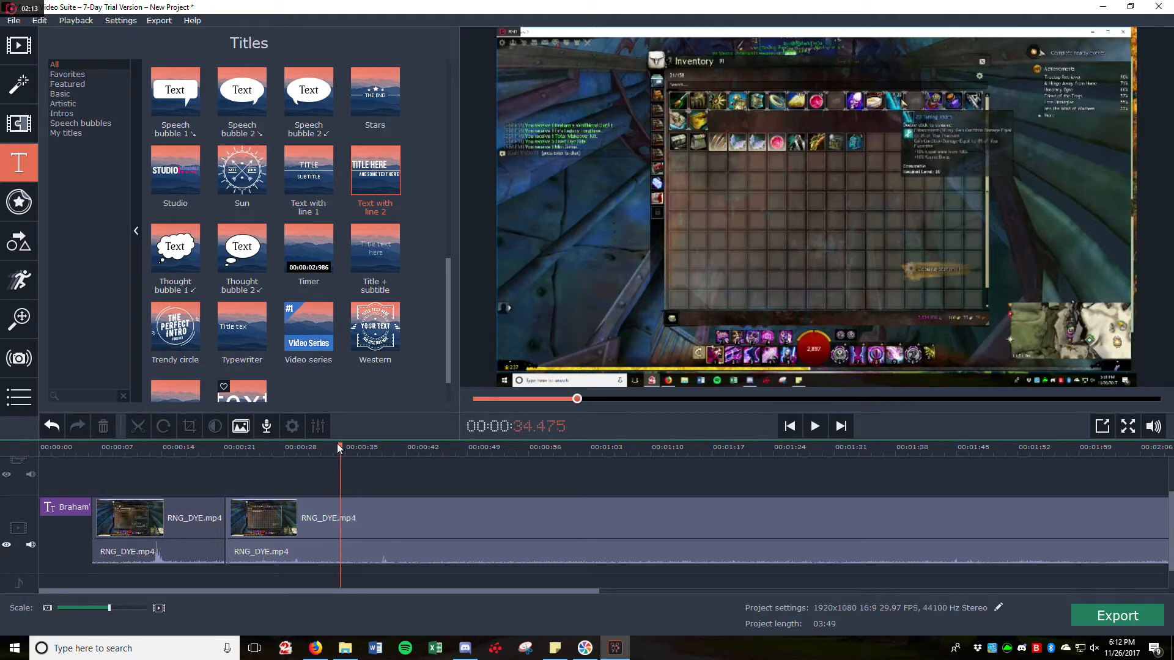
drag(337, 451, 333, 447)
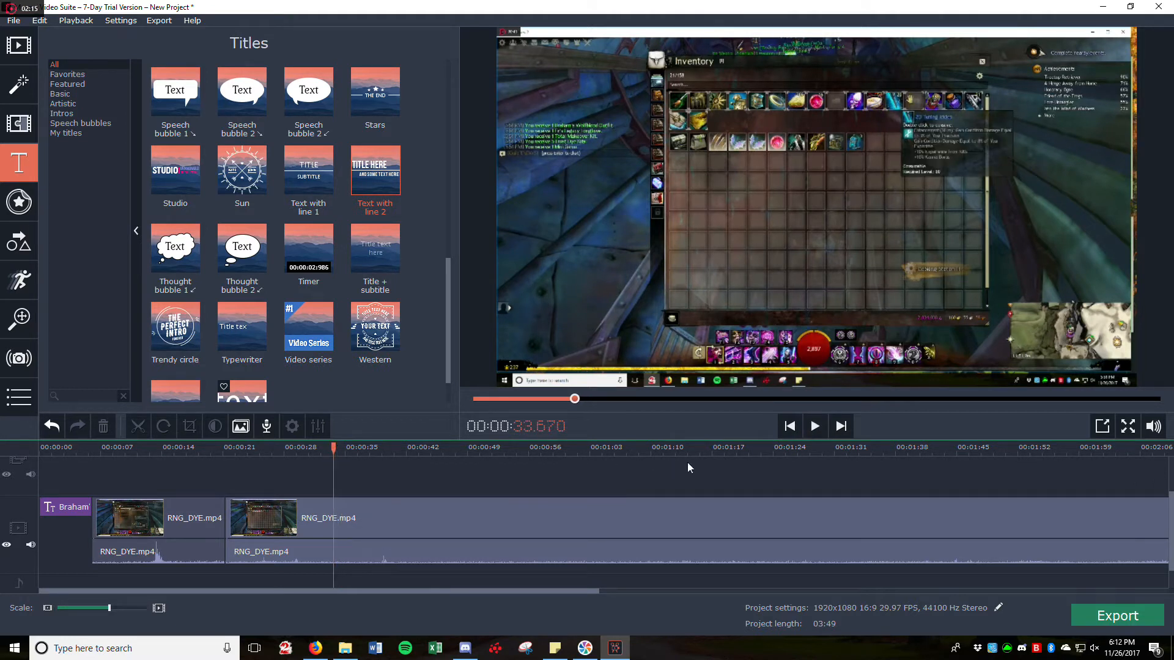
click(820, 426)
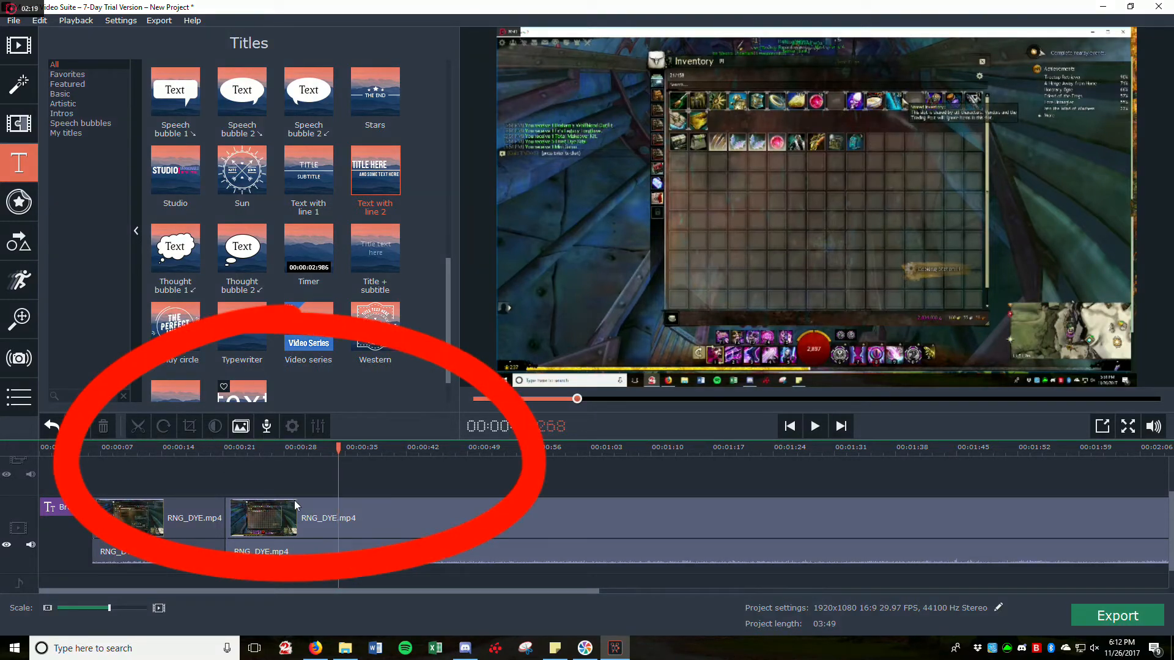
click(327, 522)
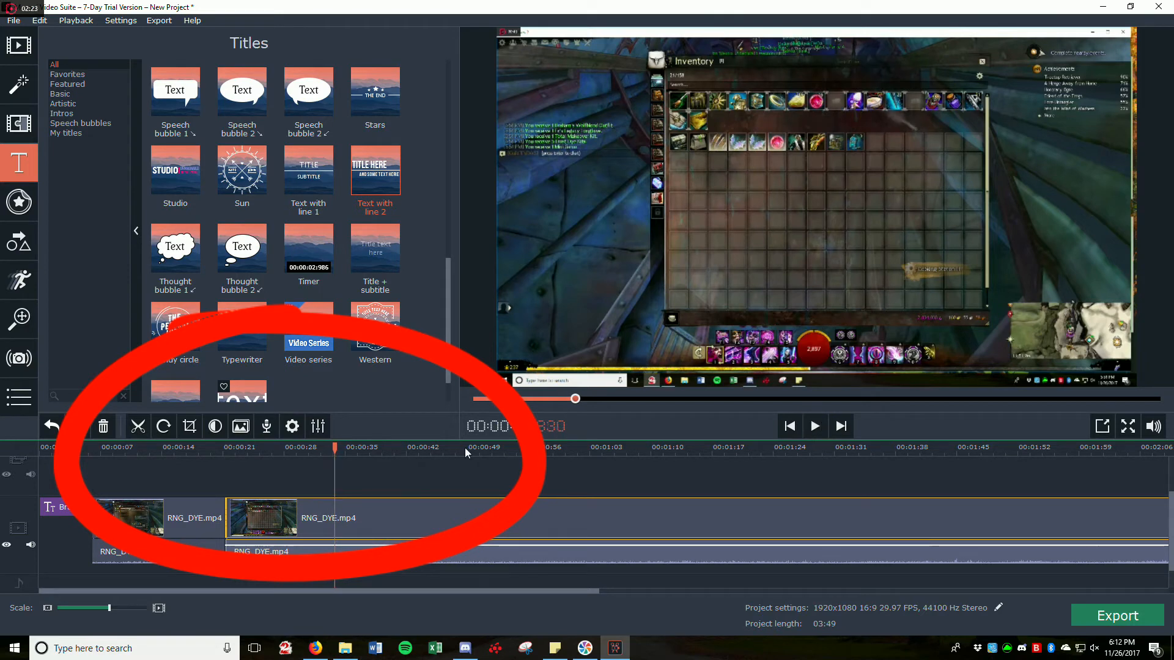
click(138, 426)
- Split the RNG_DYE.mp4 clip again at 00:00:42.065 and delete the segment between the last two cuts
click(815, 426)
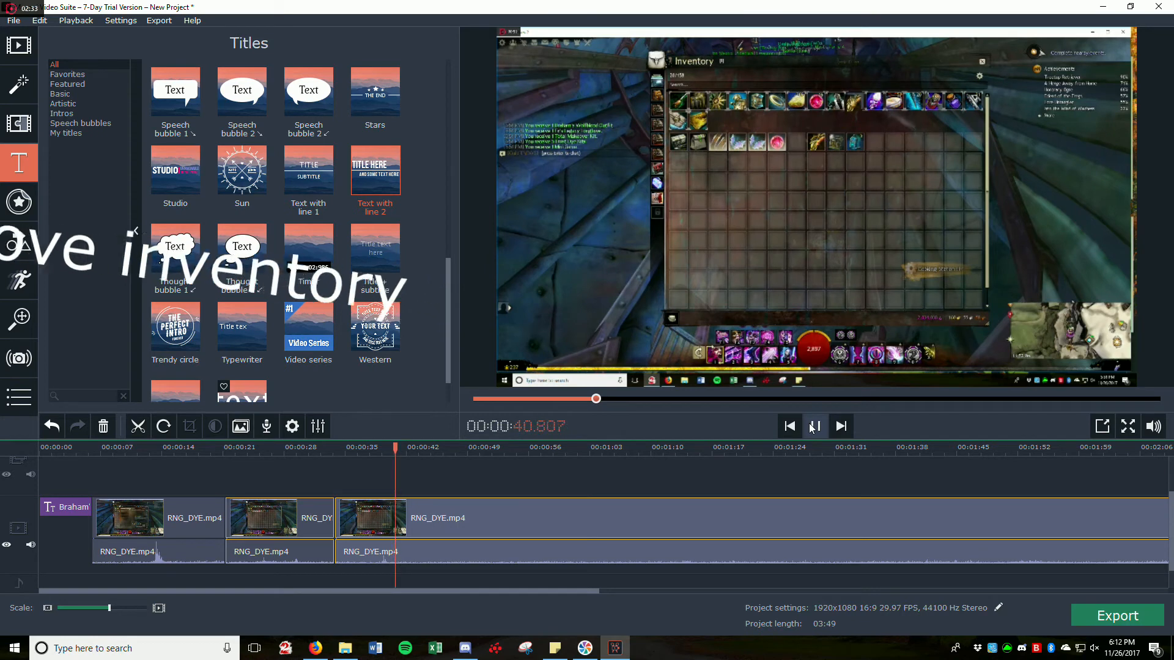
click(813, 426)
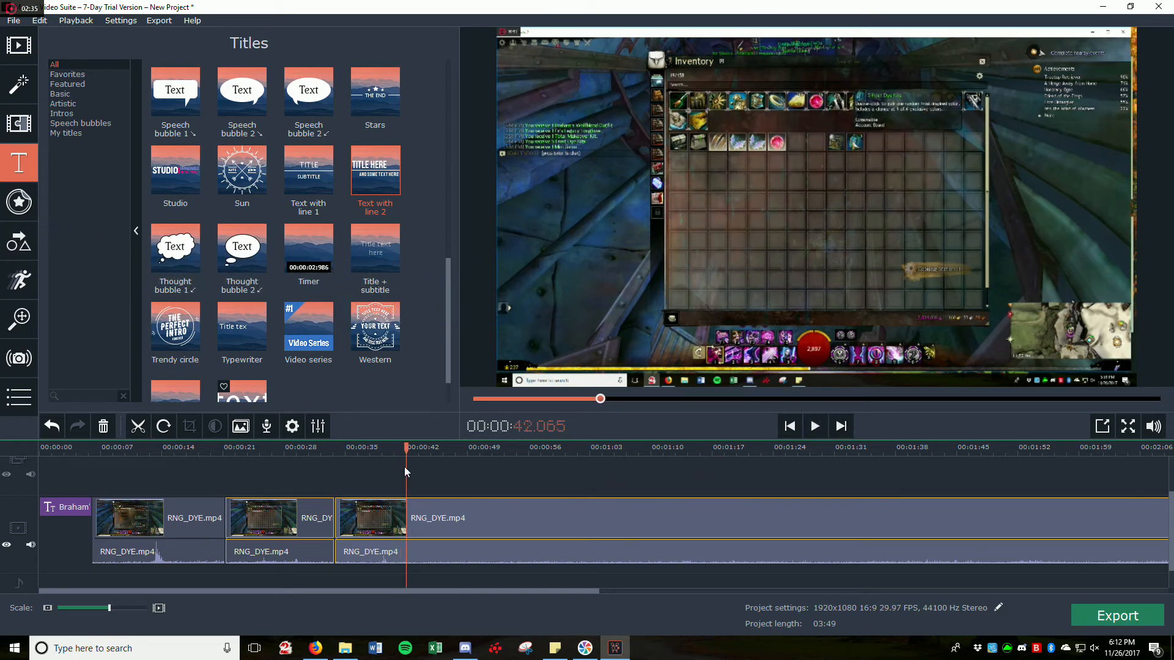
click(138, 426)
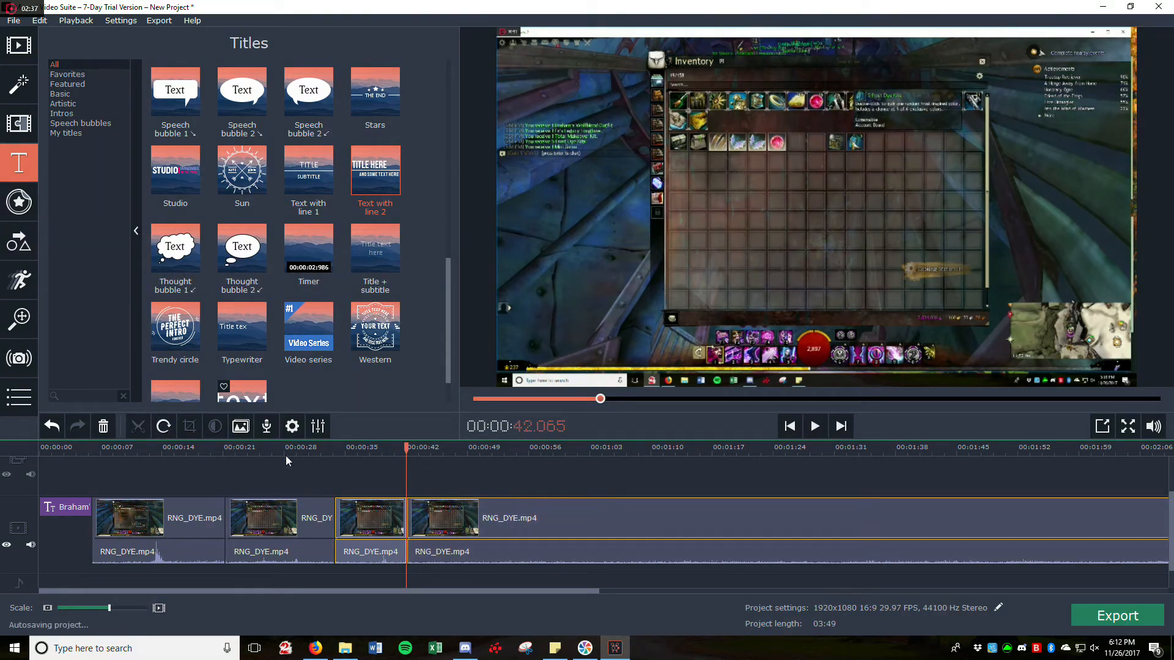
right_click(361, 522)
click(381, 480)
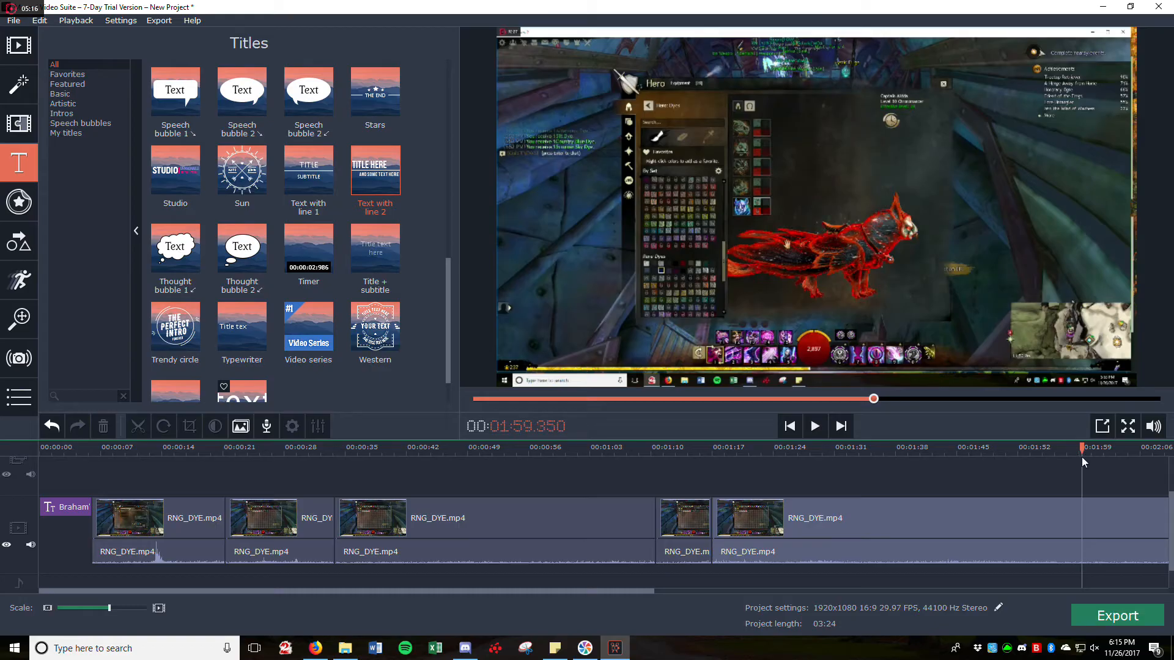
- Review the last RNG_DYE.mp4 clip at 00:02:02 and 00:02:20, and play it from 00:02:50 with the whole timeline in view
drag(1081, 450, 1108, 450)
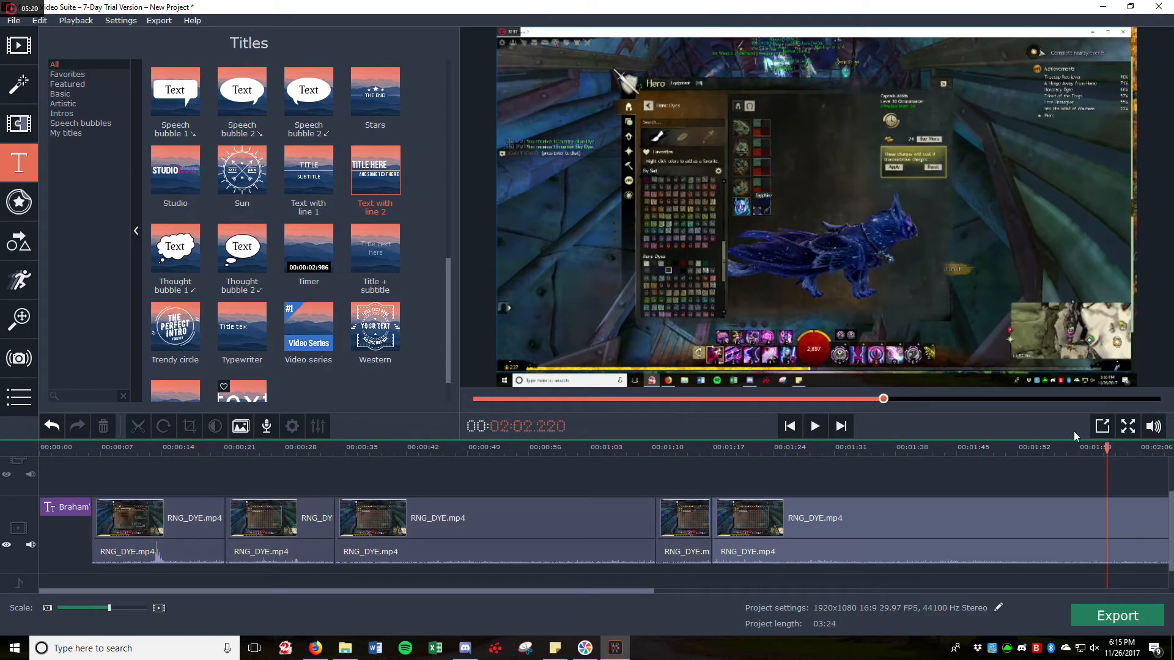
drag(1108, 449, 1143, 450)
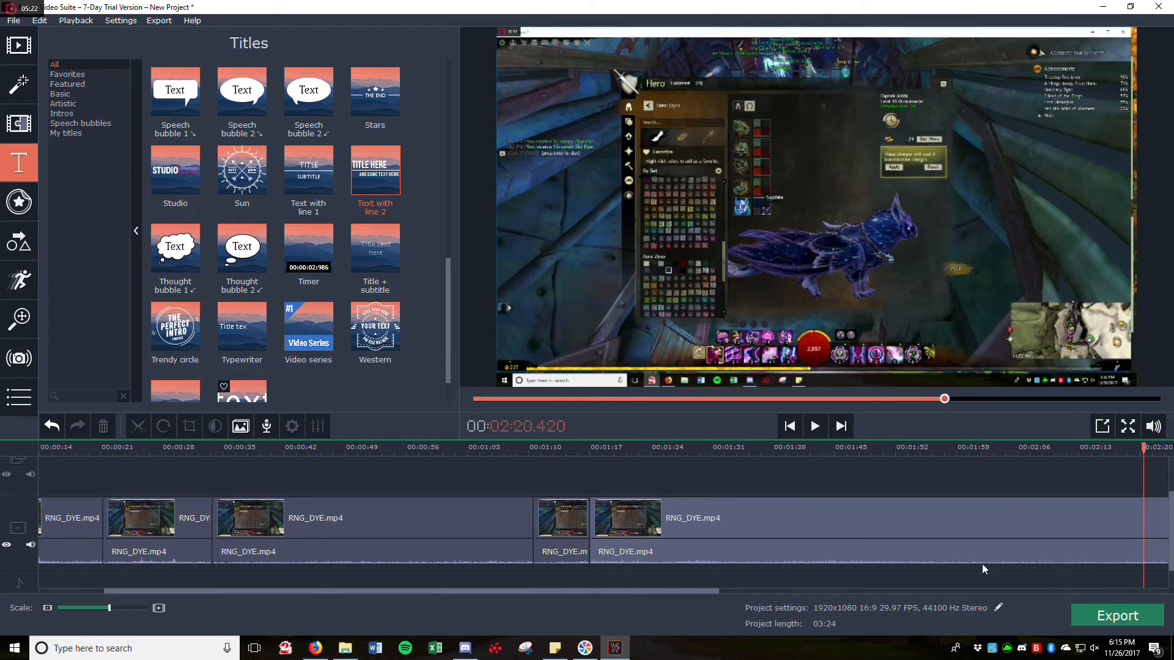
click(47, 608)
click(47, 607)
click(560, 534)
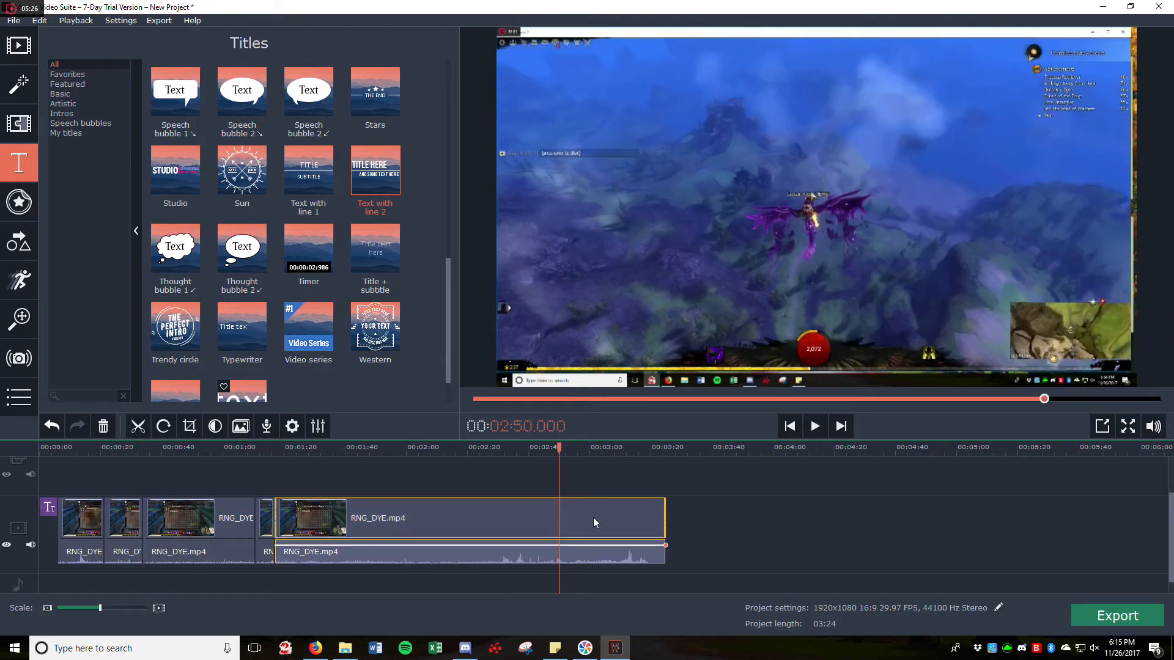
click(815, 426)
- Locate the moment the Hero window opens in the last RNG_DYE.mp4 clip and split the clip at 00:01:22.230
drag(578, 448, 358, 441)
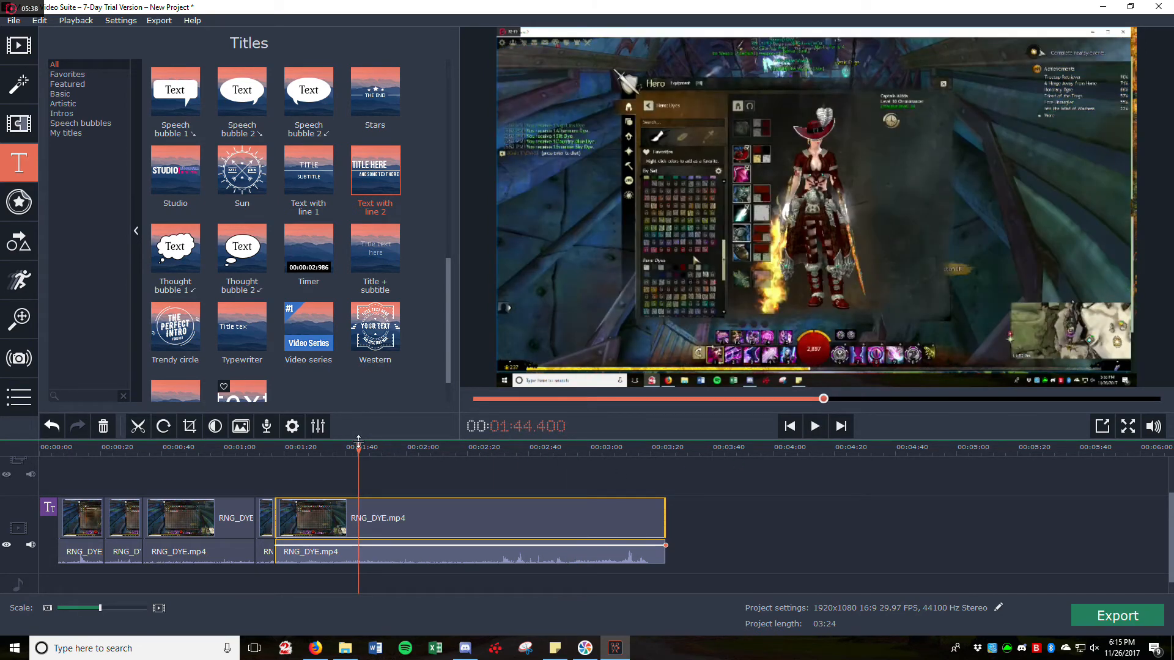
drag(359, 448, 328, 446)
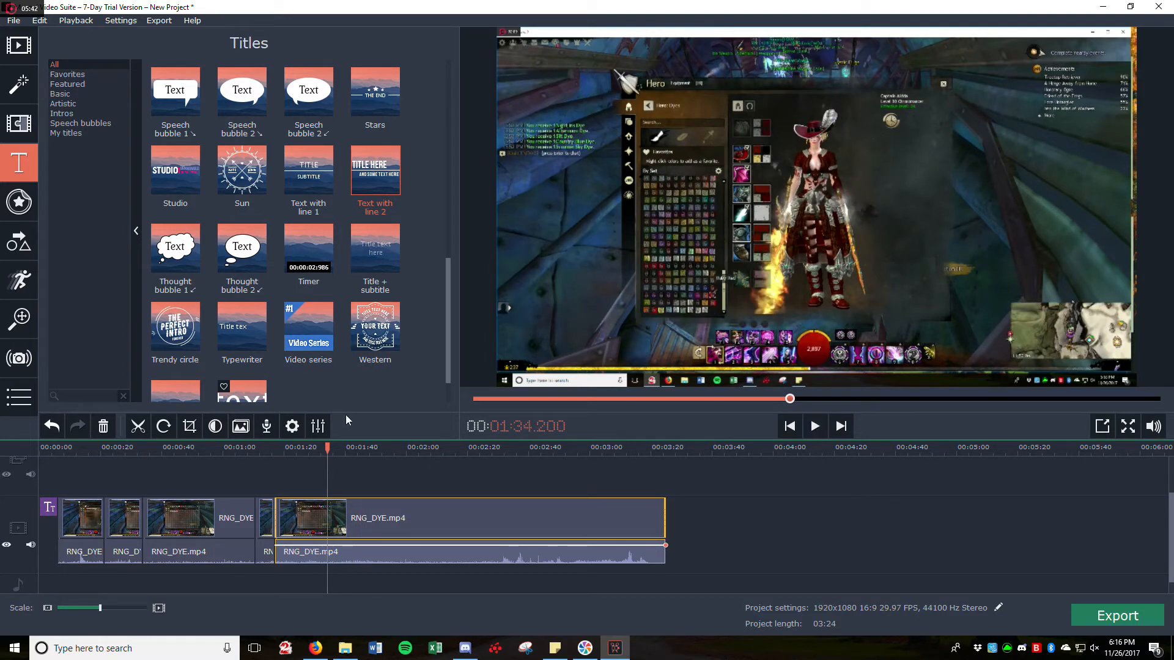
drag(322, 446, 304, 447)
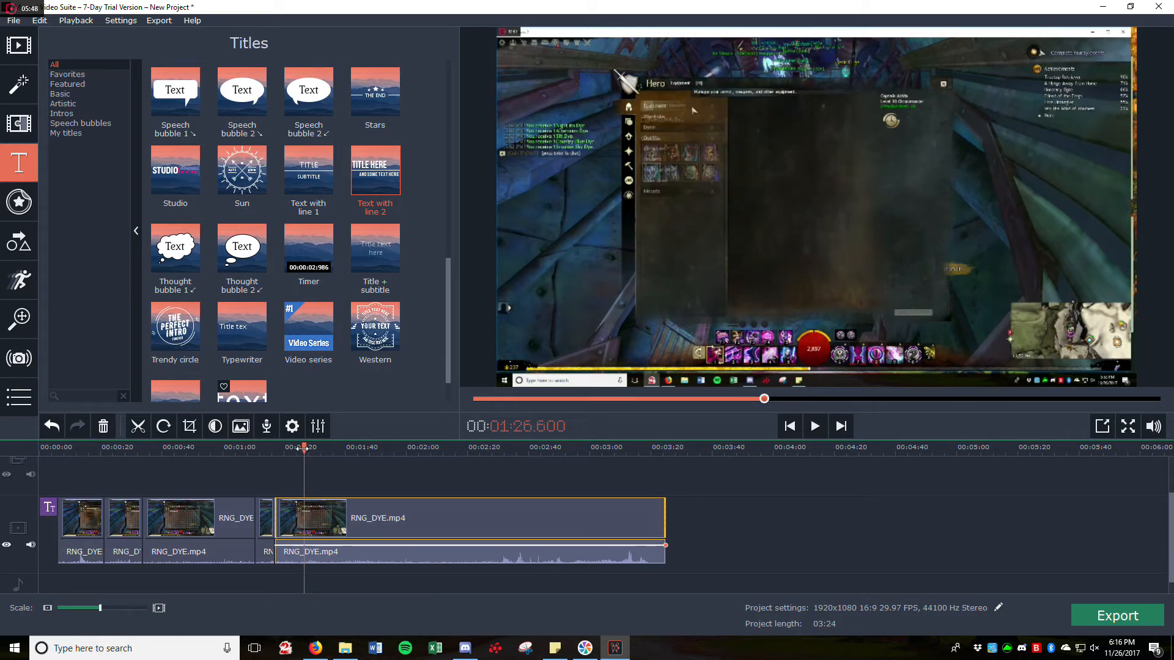
drag(304, 448, 291, 448)
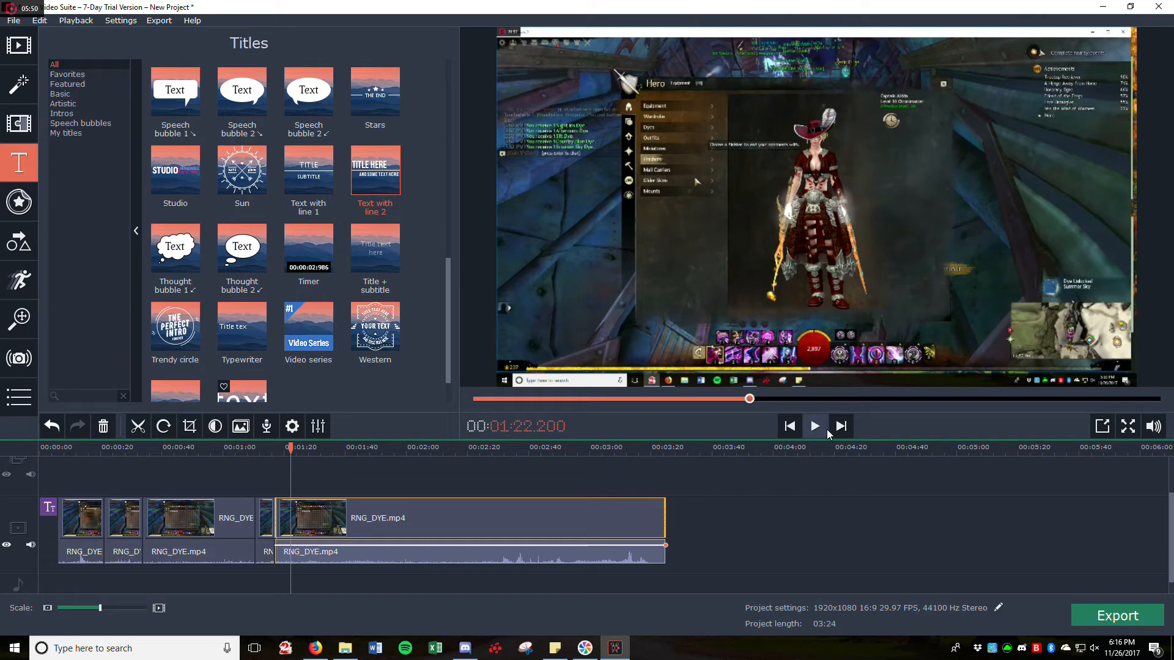
click(820, 428)
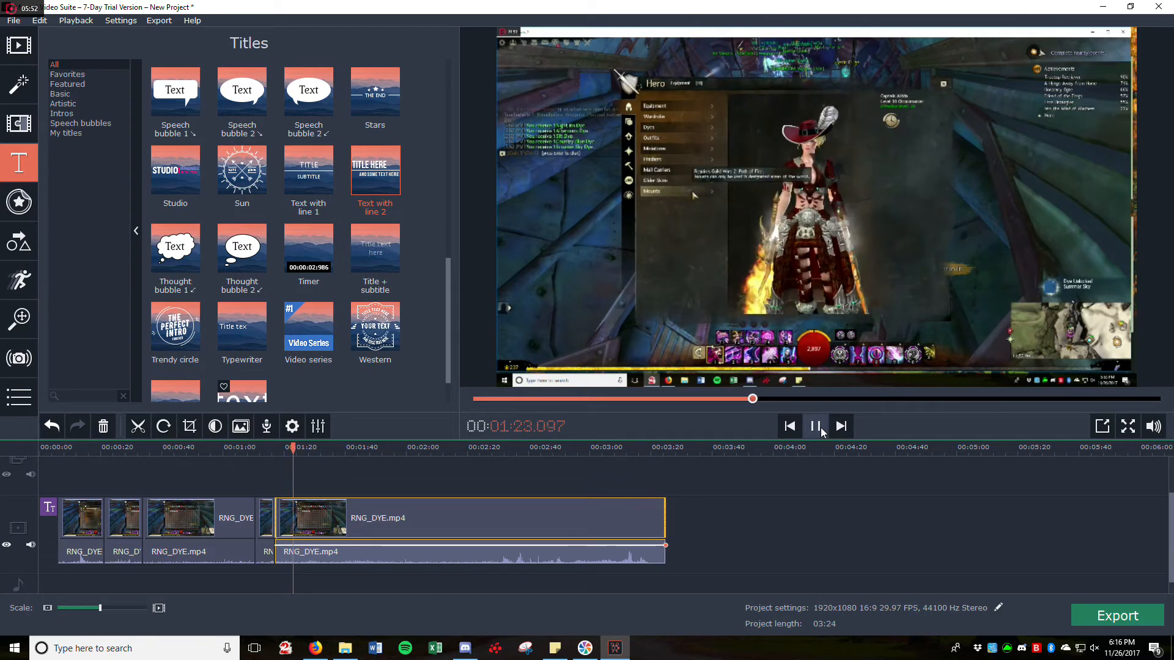
click(820, 428)
click(287, 453)
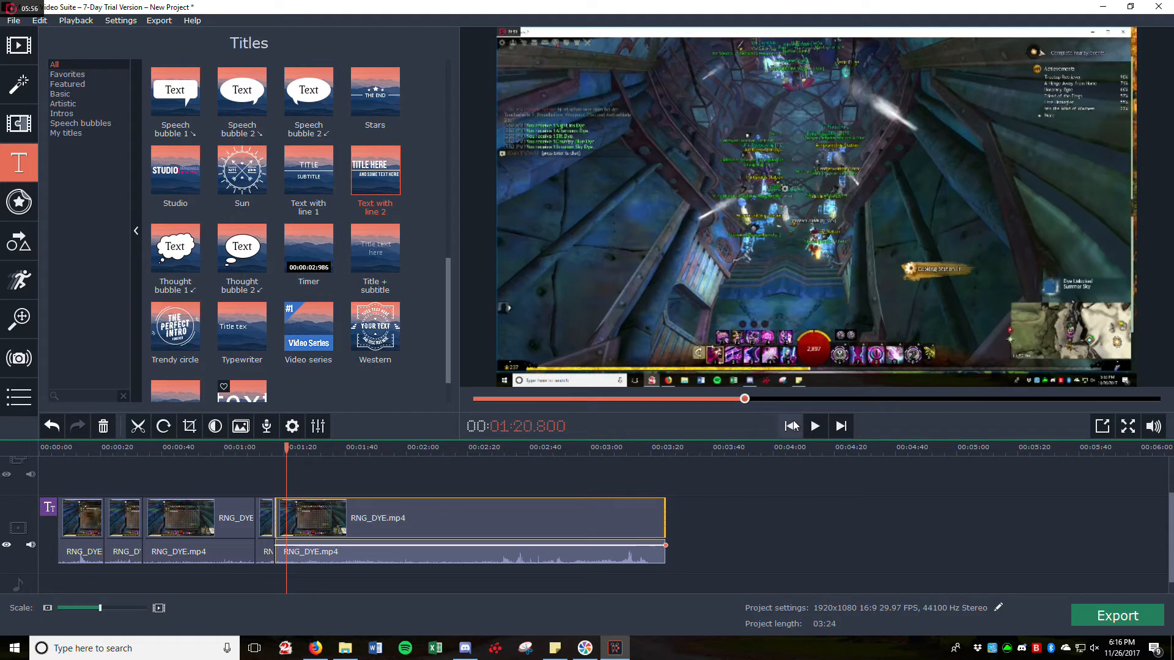
click(813, 425)
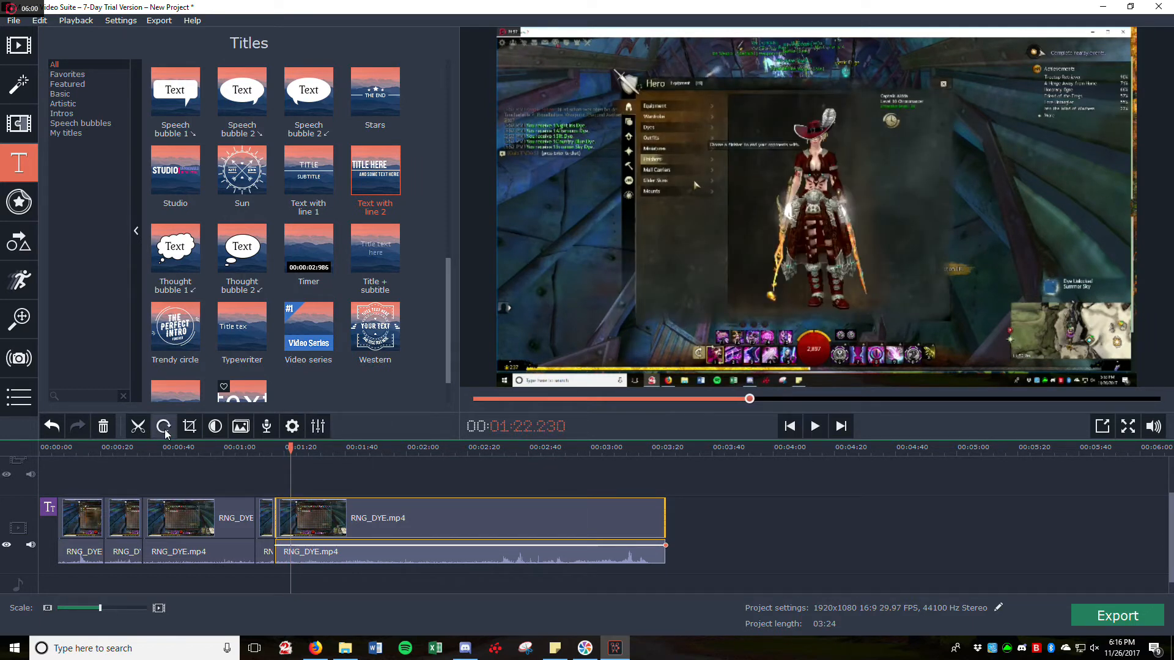
click(139, 426)
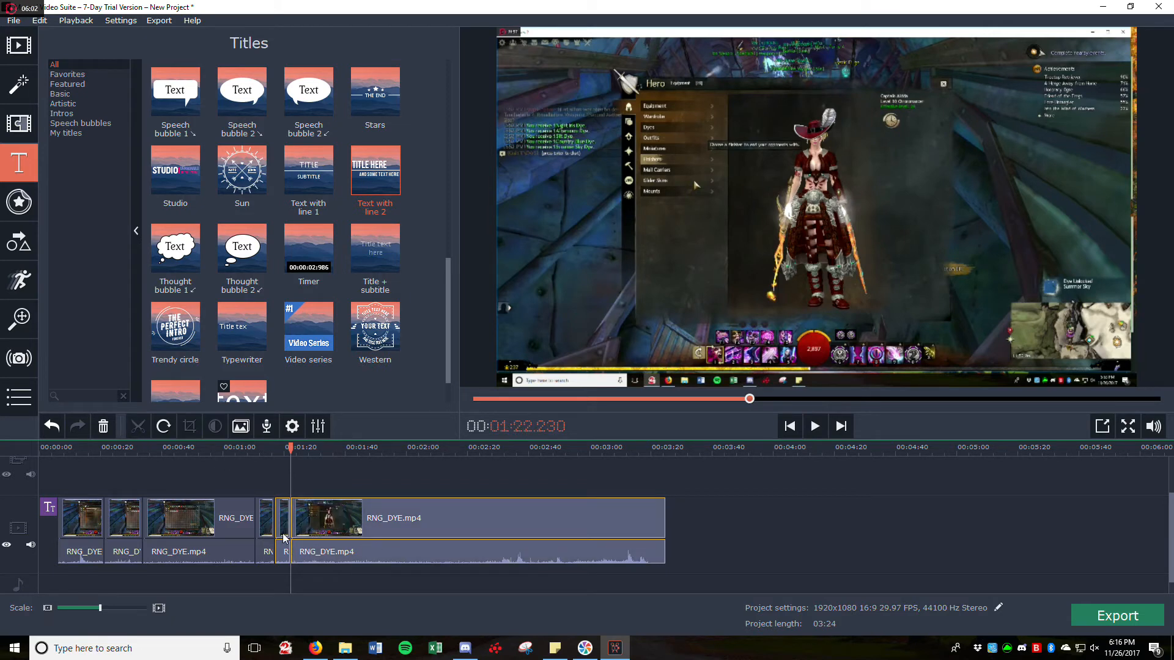
- Delete the long final RNG_DYE.mp4 segment after the 00:01:22.230 cut
click(476, 519)
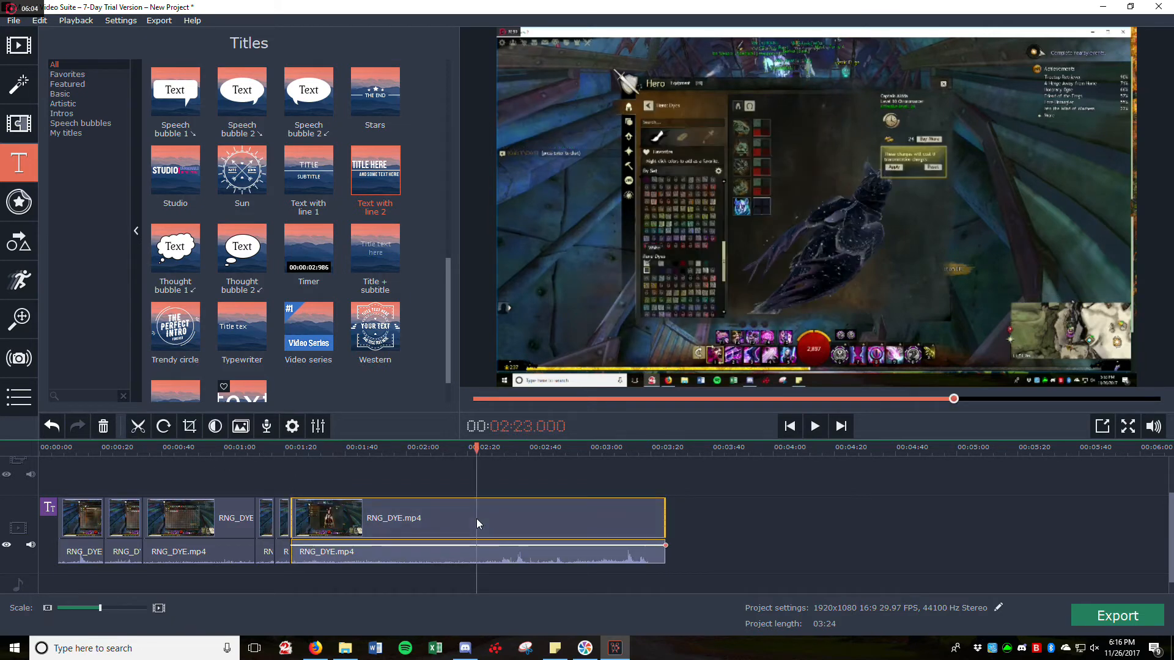
right_click(476, 519)
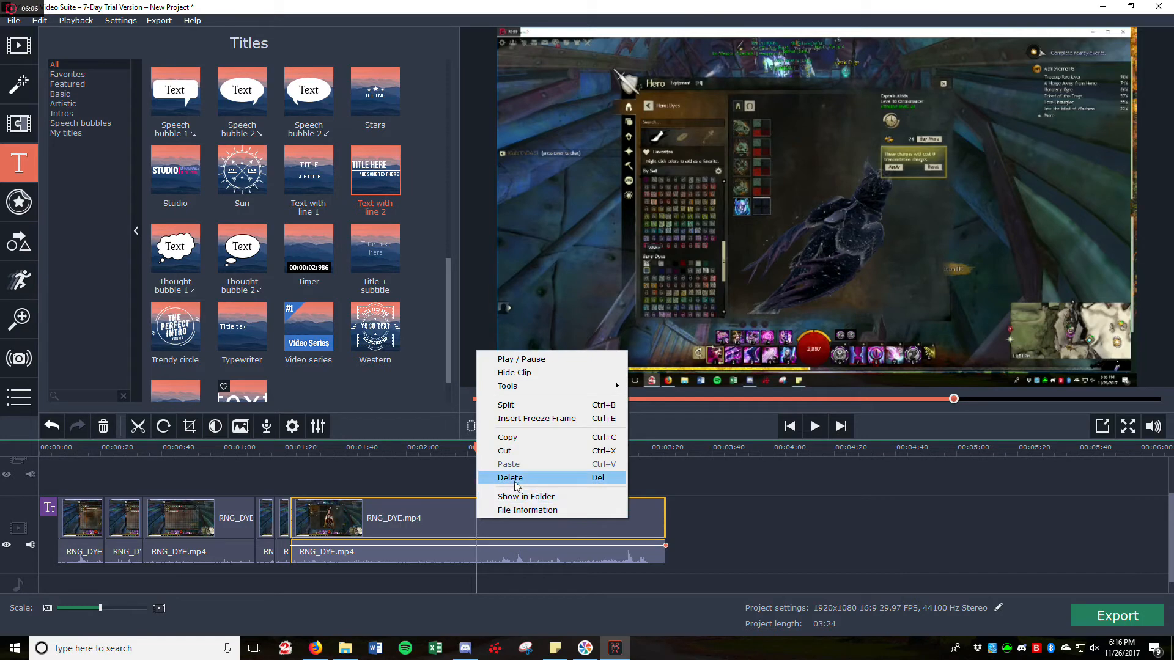
click(515, 480)
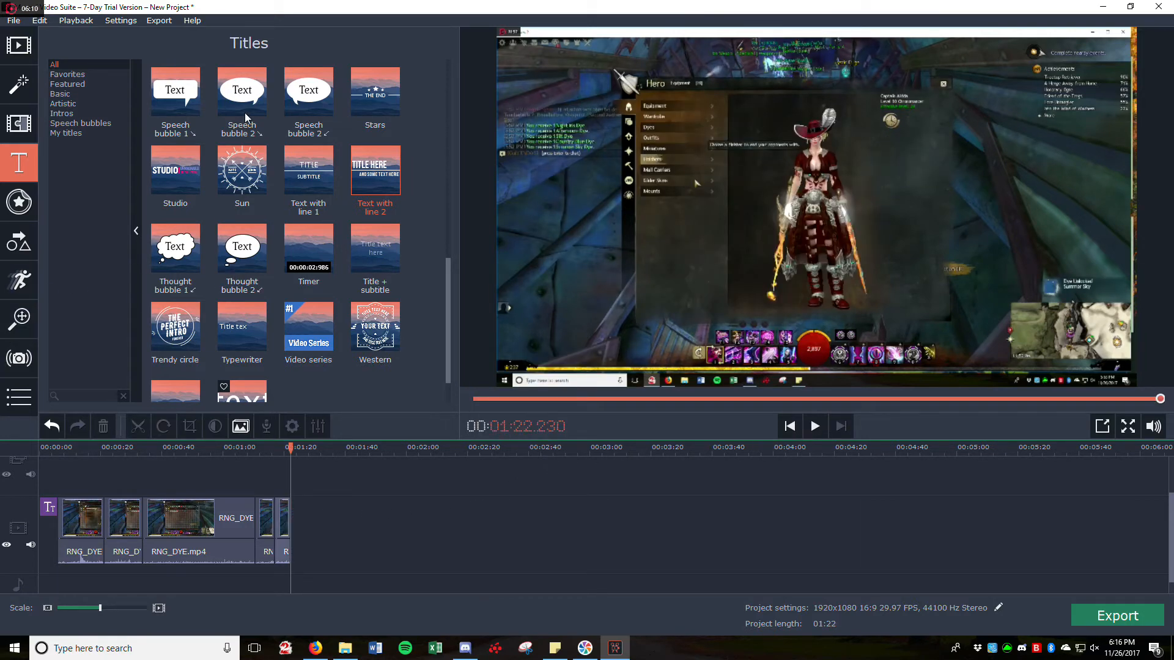
click(180, 101)
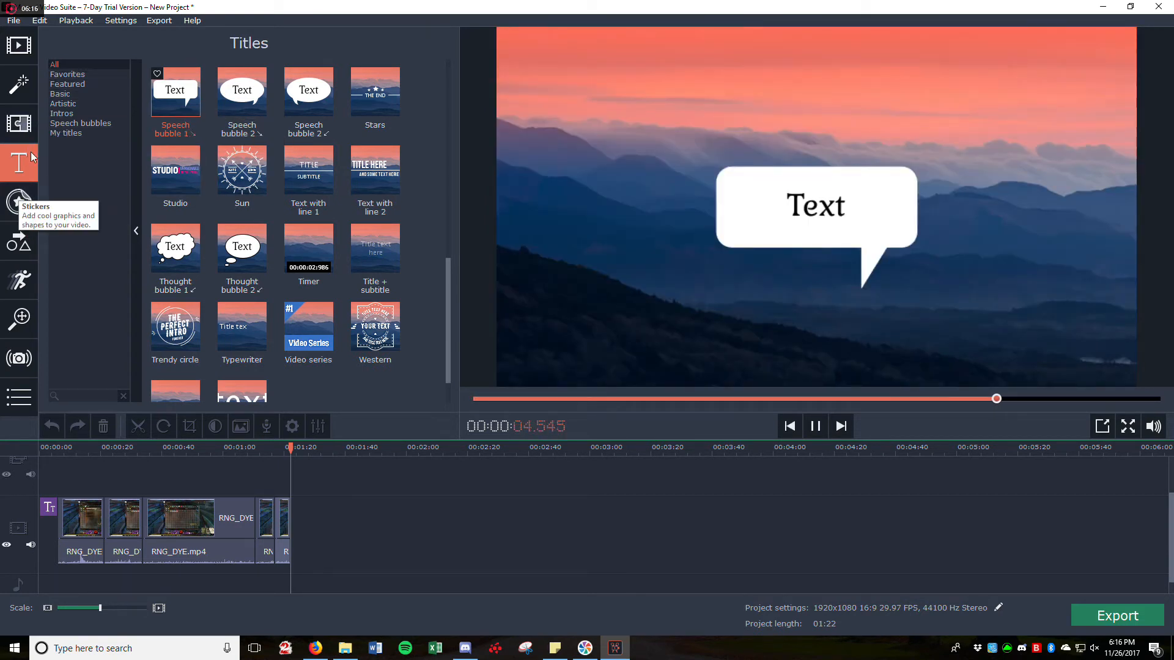
click(19, 86)
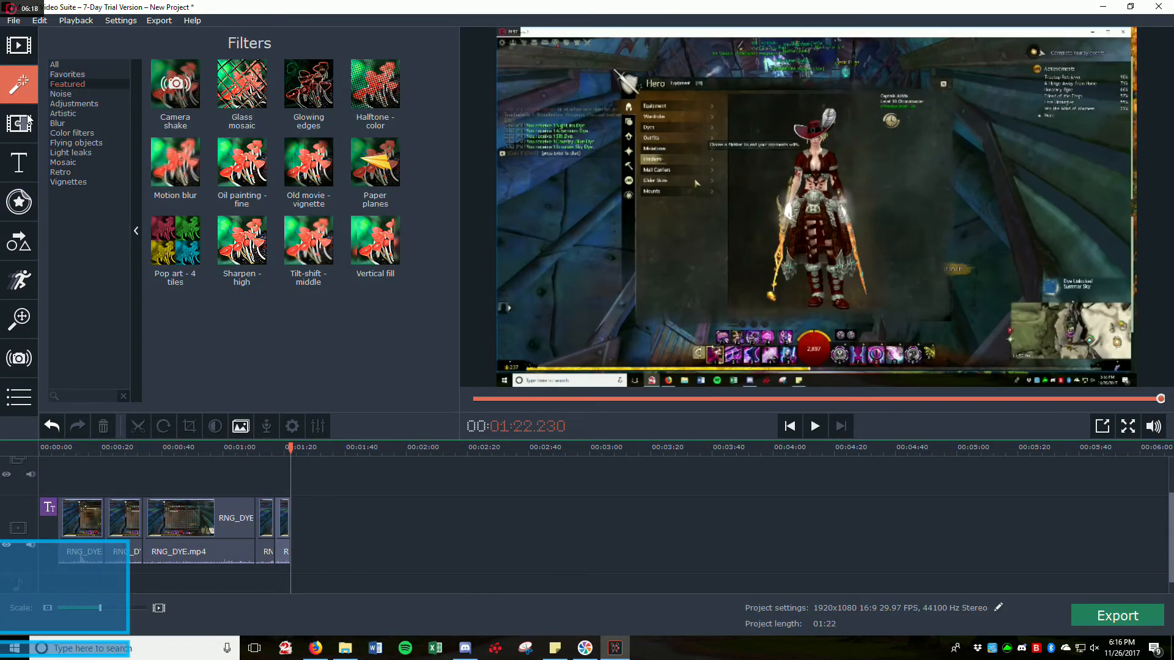
click(26, 121)
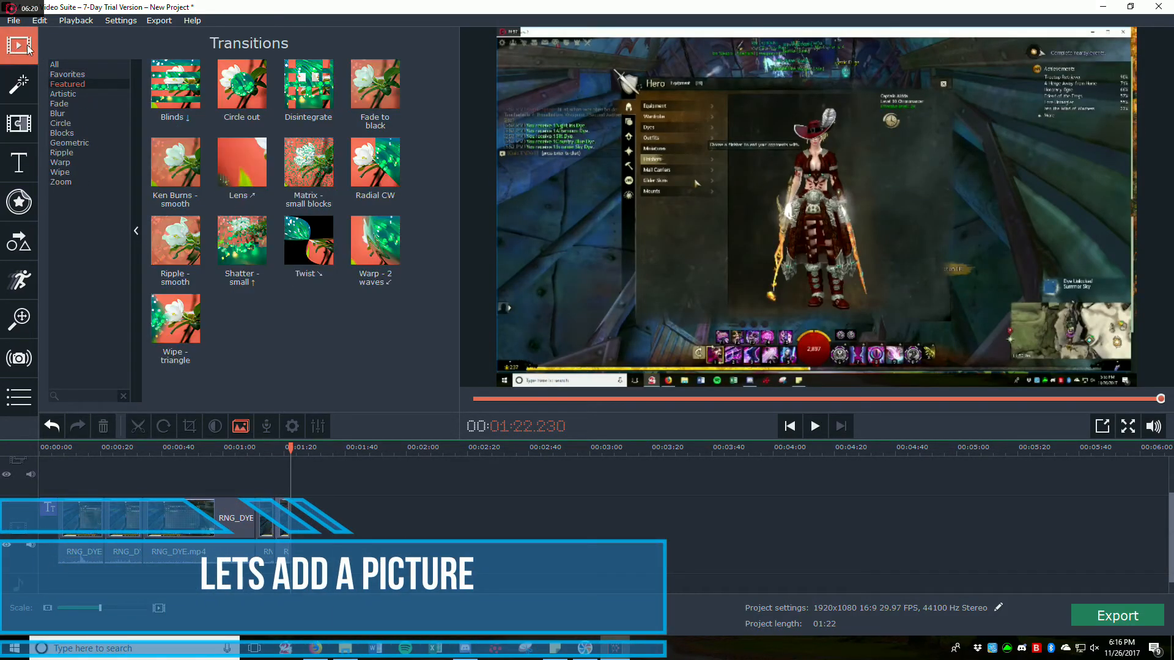
- Browse the selfie images in the Guild Wars folder for import and preview several candidates, including the contest, ghost, beads and hero ones
click(19, 45)
click(191, 93)
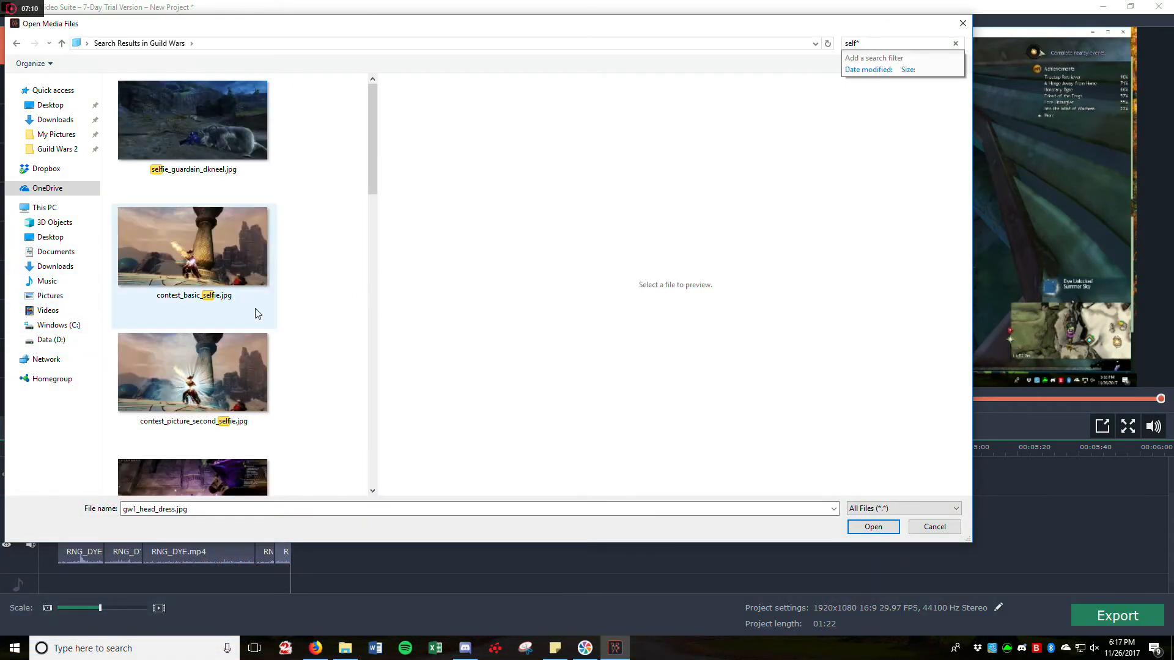
click(217, 259)
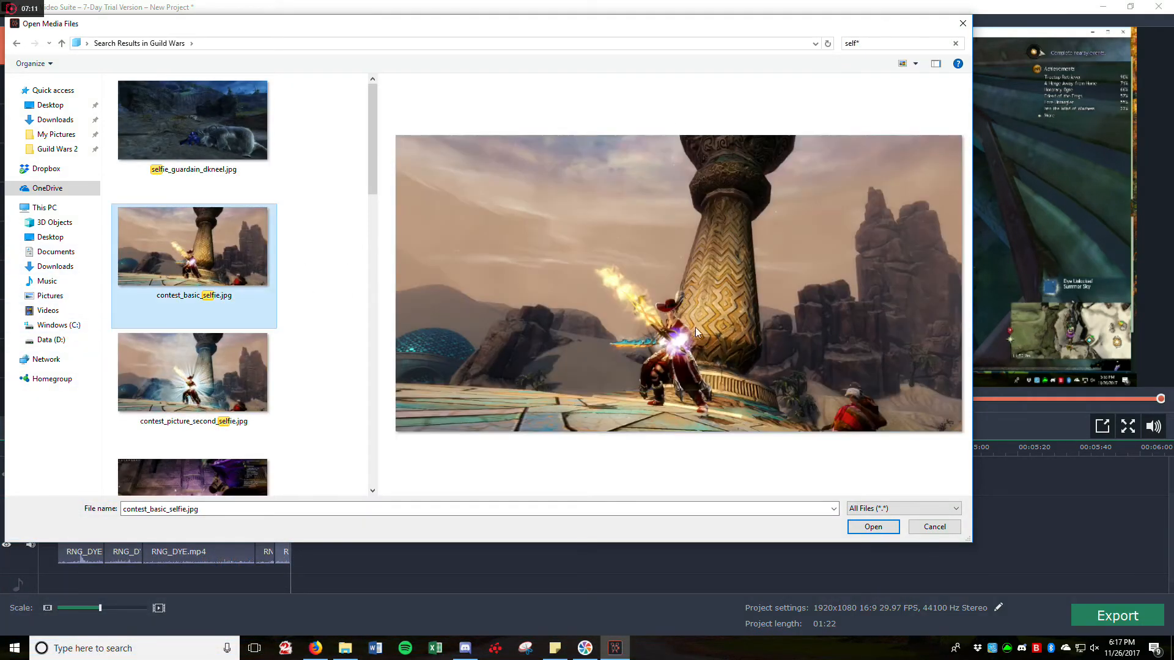
click(197, 348)
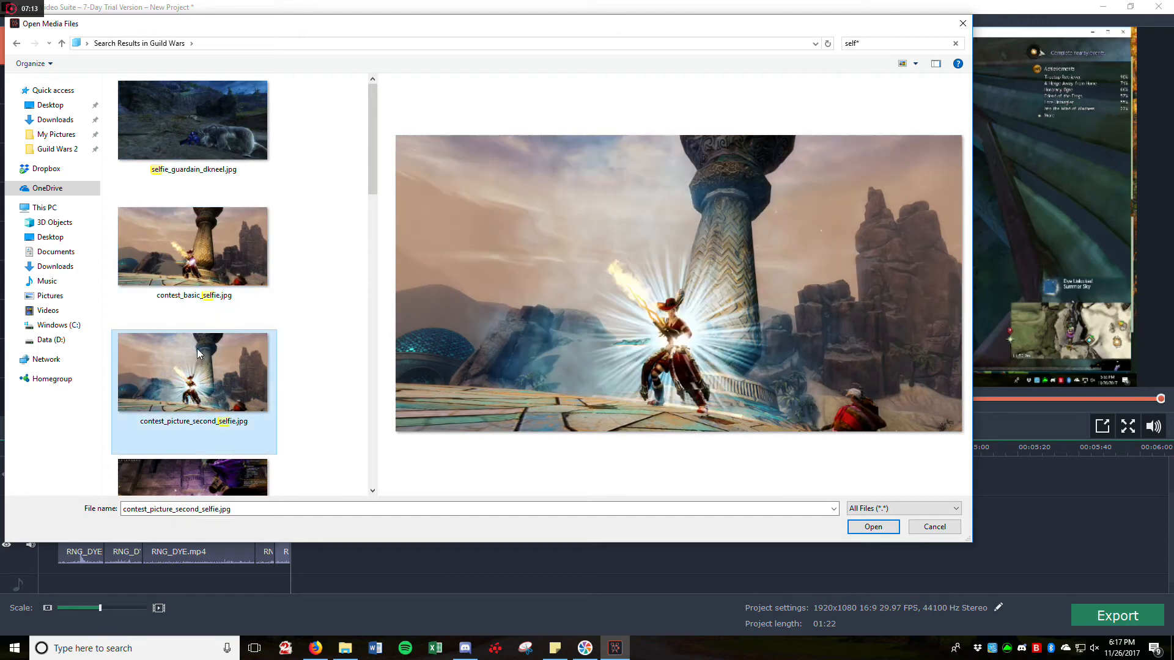
scroll(196, 349, down, 2)
scroll(227, 335, down, 2)
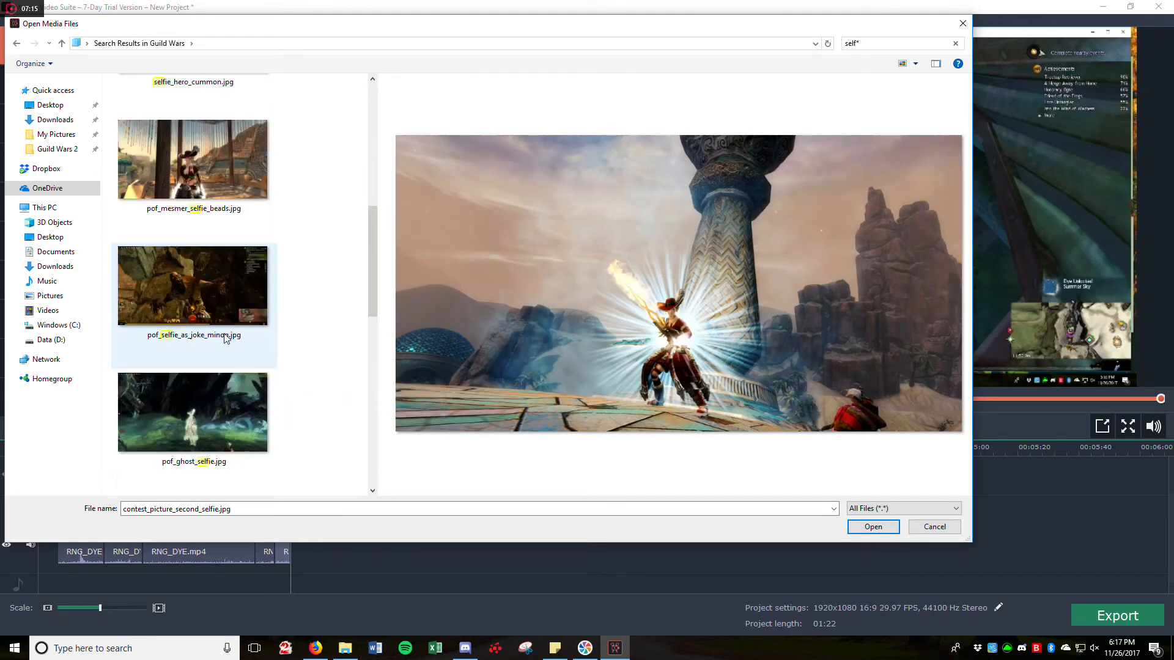
click(190, 280)
click(224, 394)
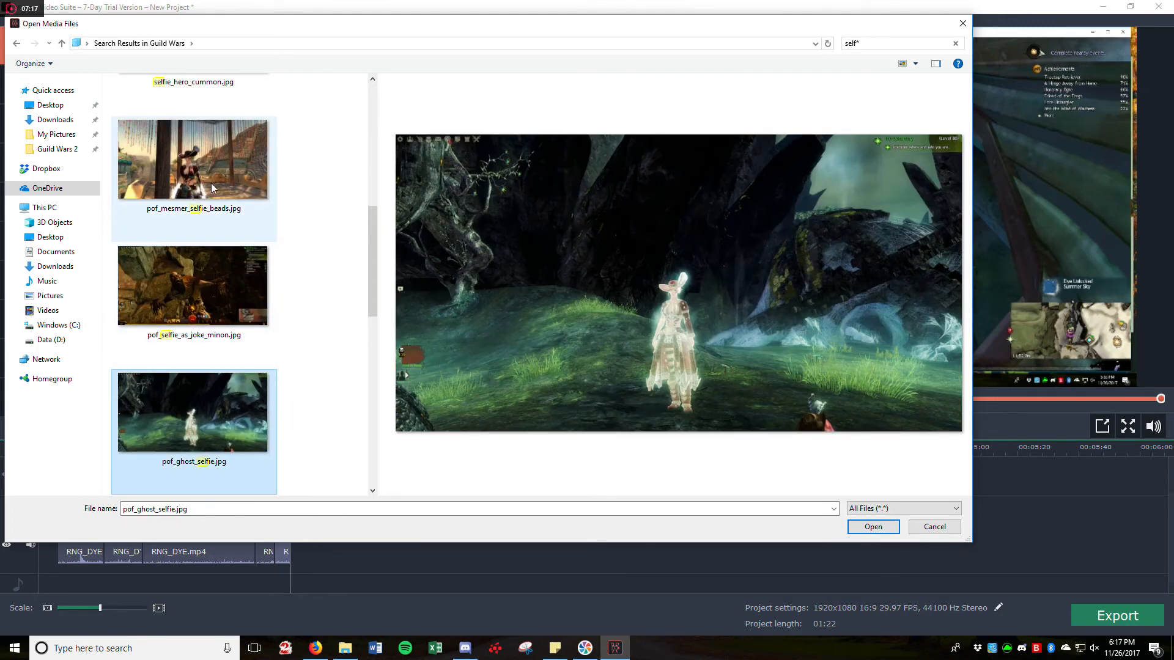
click(215, 151)
scroll(254, 304, down, 3)
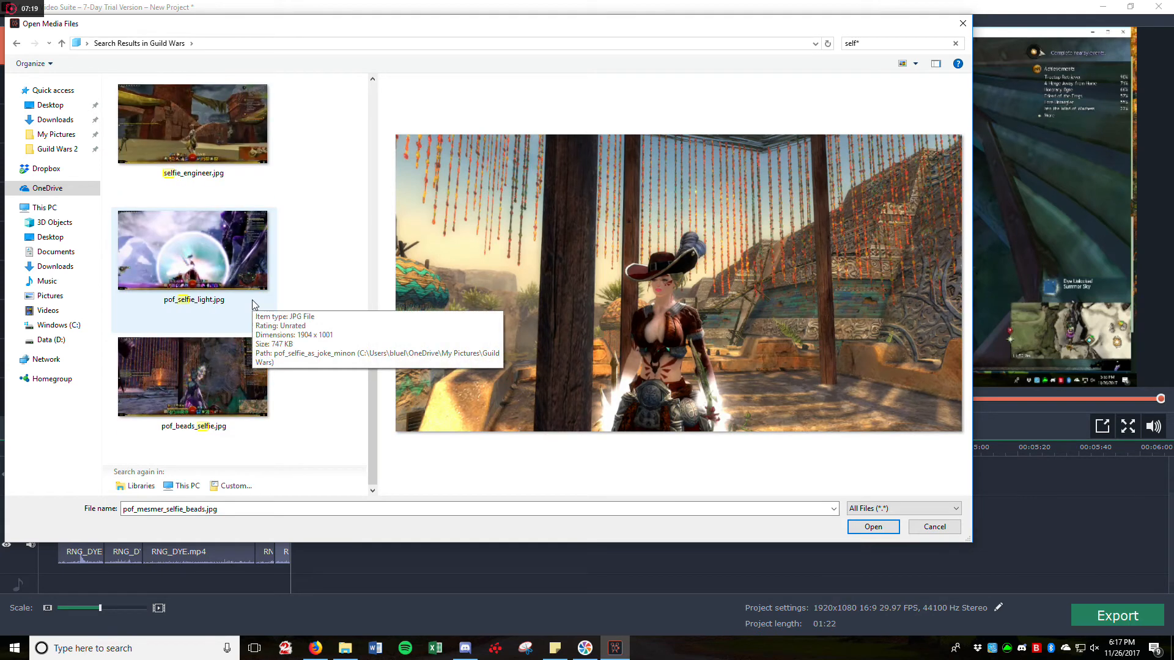
click(214, 365)
scroll(214, 360, up, 4)
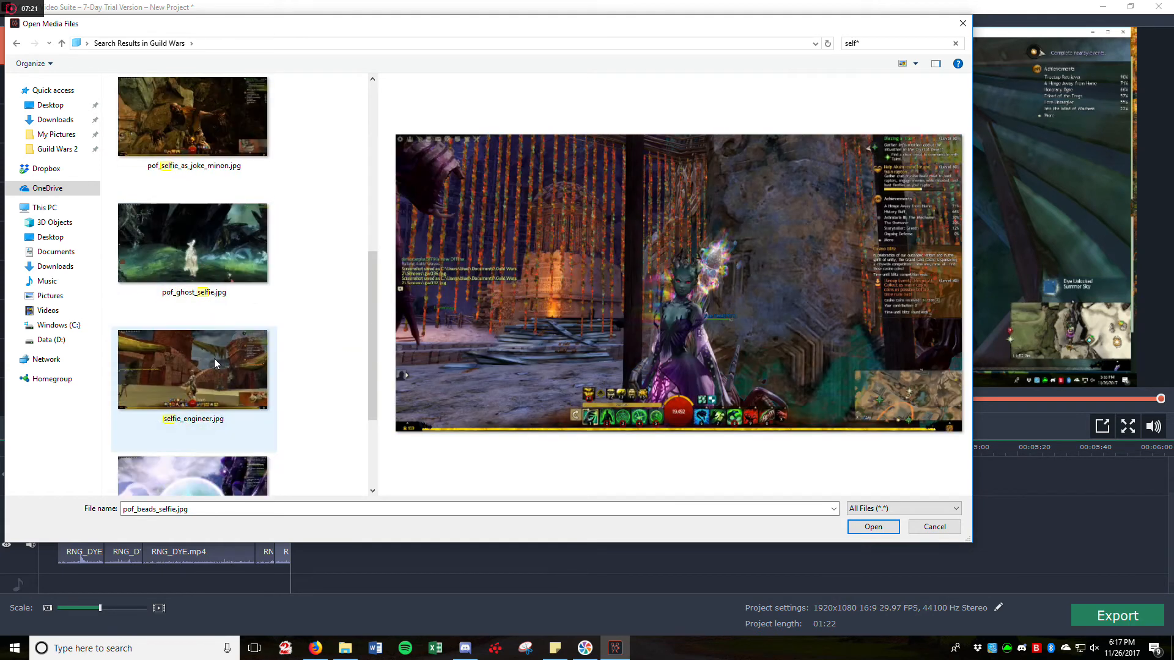
click(206, 122)
click(216, 244)
scroll(221, 254, up, 2)
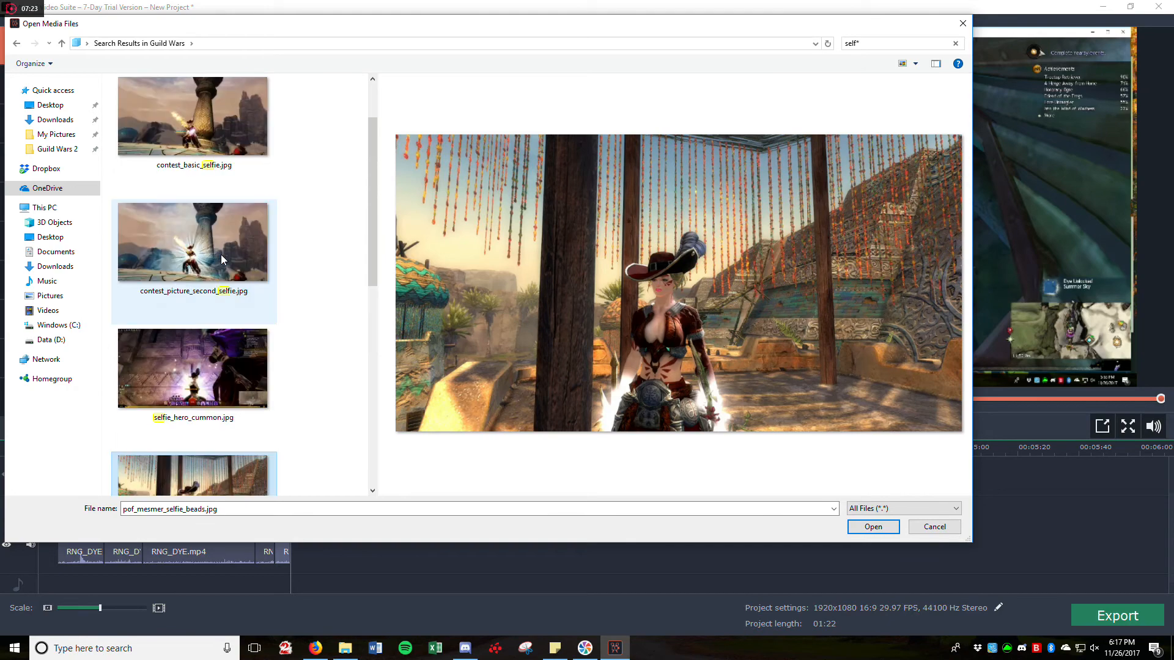
click(225, 117)
click(244, 358)
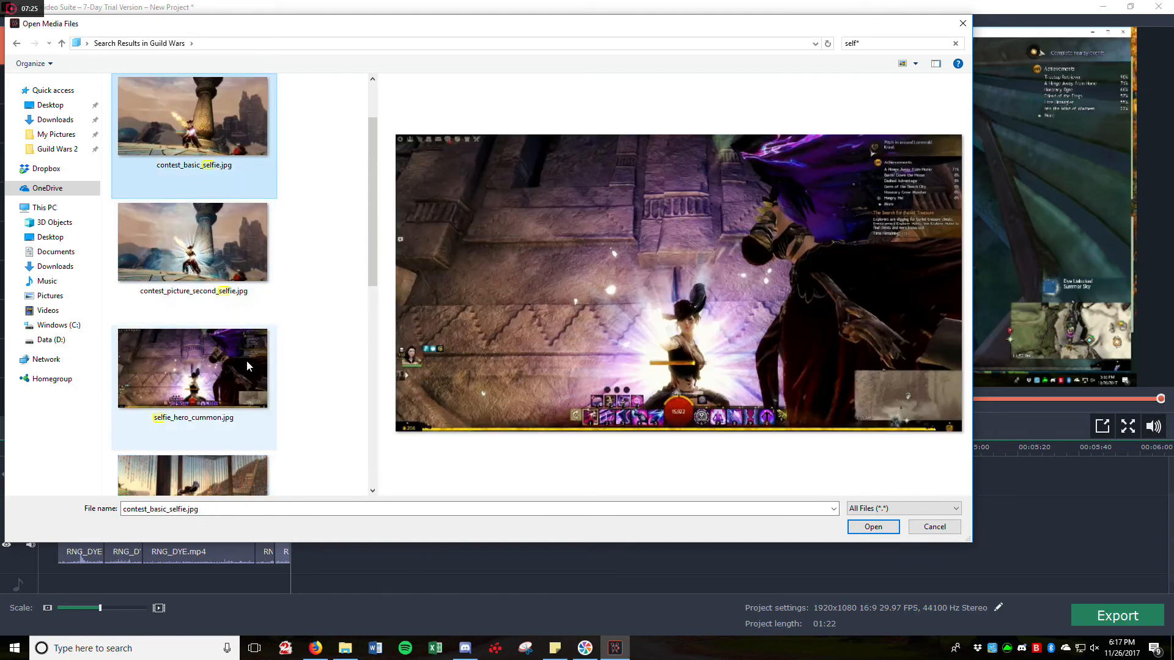
click(228, 249)
scroll(220, 281, down, 2)
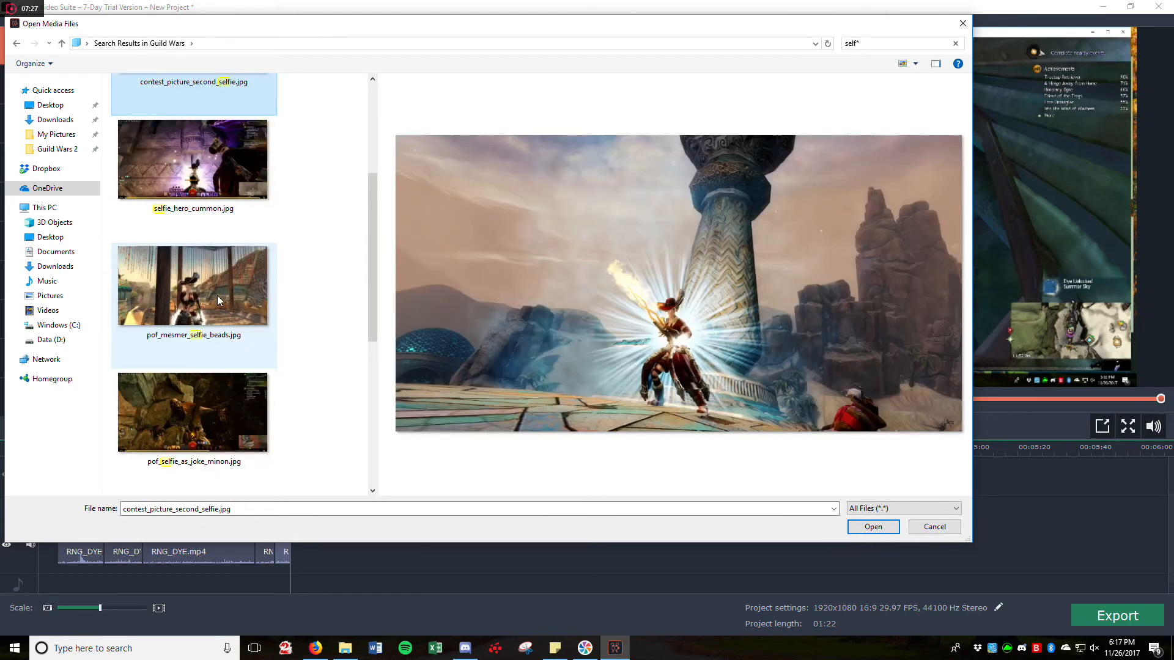
- Import pof_mesmer_selfie_beads.jpg after the last clip and extend the picture until the project lasts 01:46
click(219, 292)
click(872, 526)
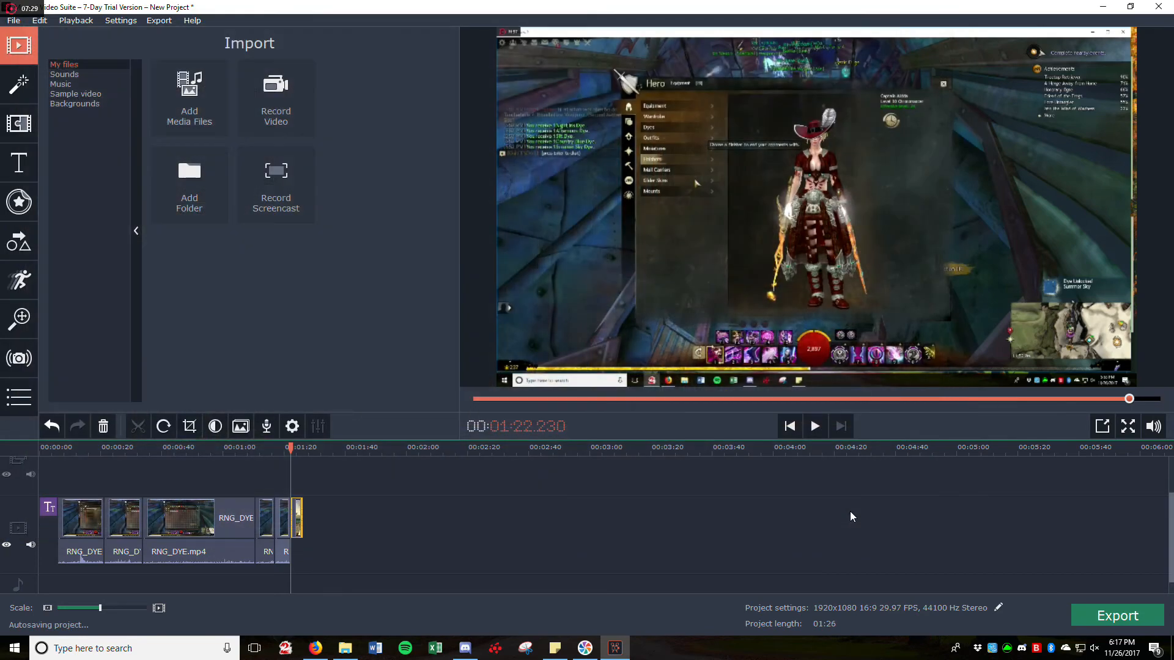
drag(304, 519, 365, 524)
- Add a Speech bubble 1 title above the picture at 00:01:27.200 and extend it to the picture's end
drag(361, 446, 288, 447)
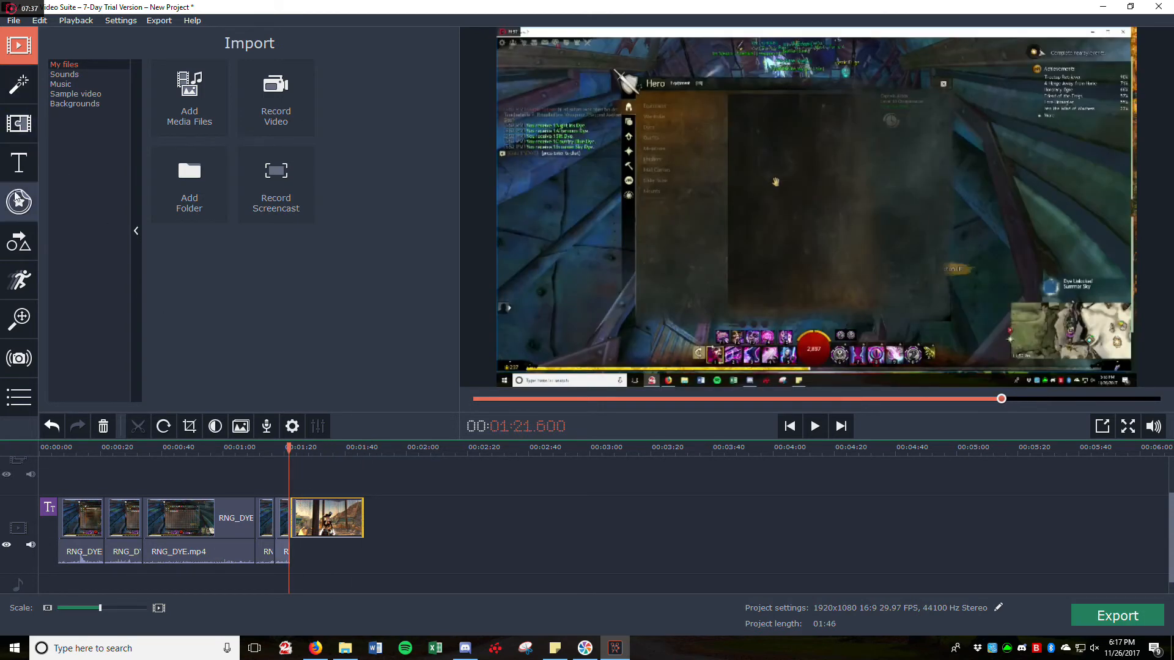
click(23, 163)
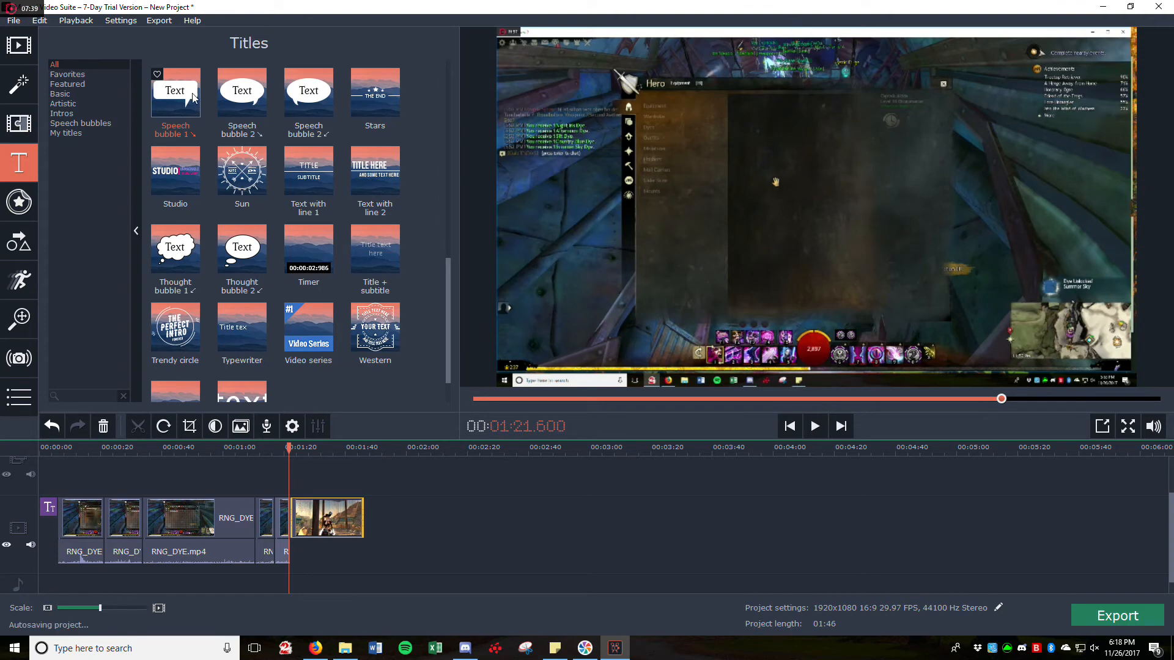
drag(177, 94, 311, 459)
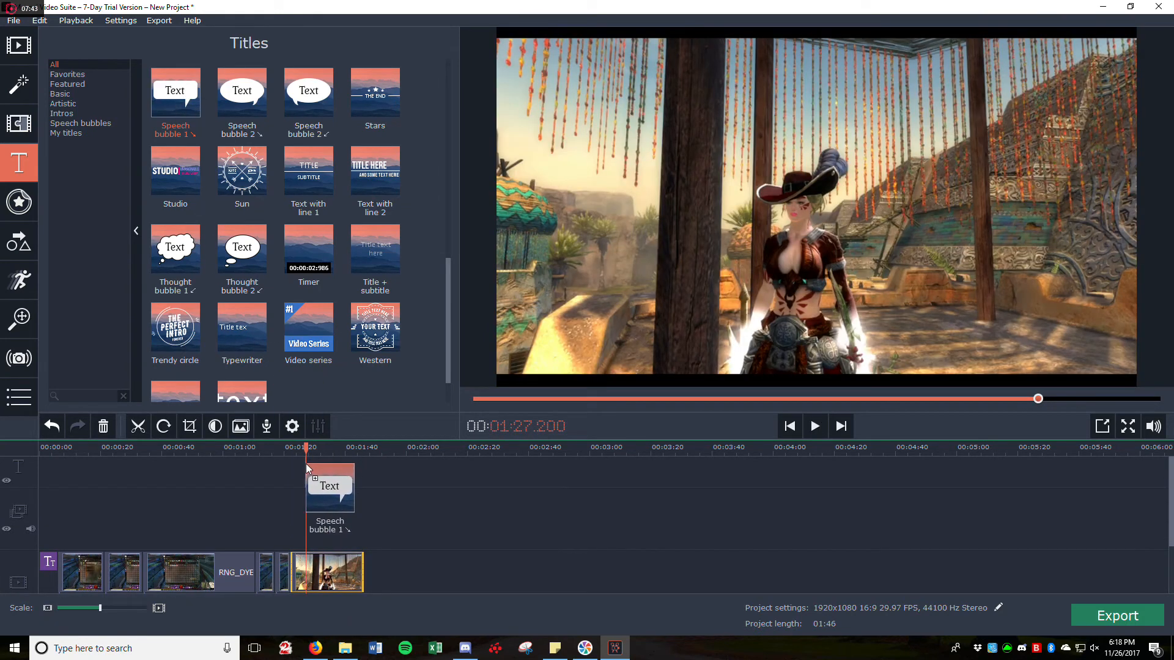
double_click(309, 467)
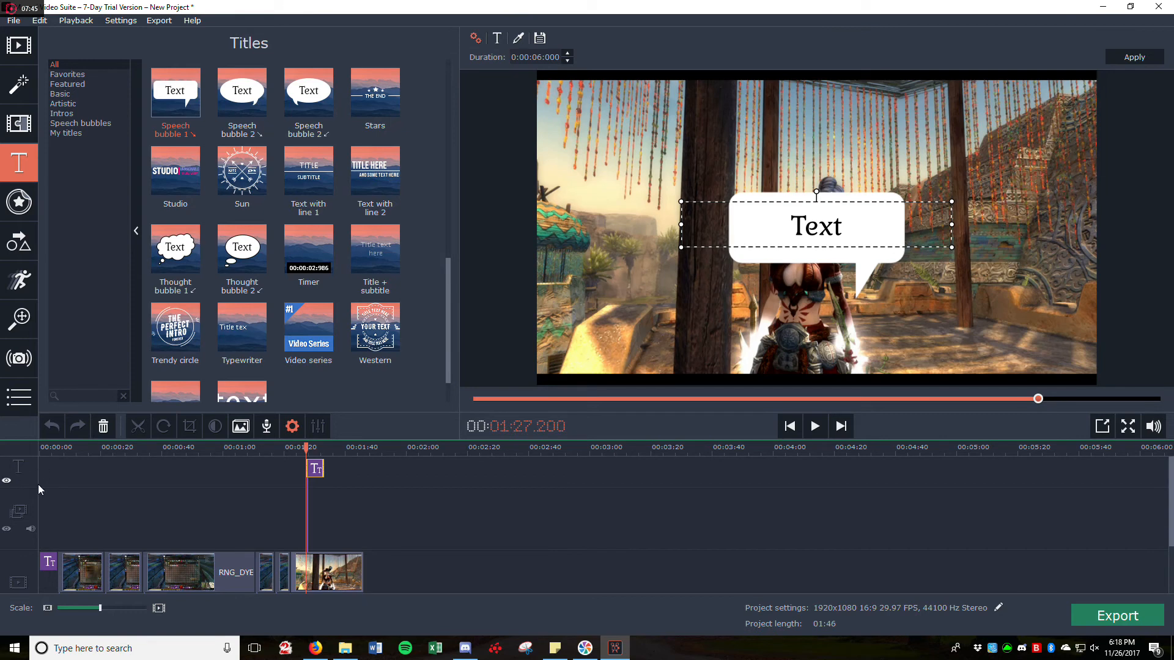
drag(321, 468, 365, 468)
click(329, 476)
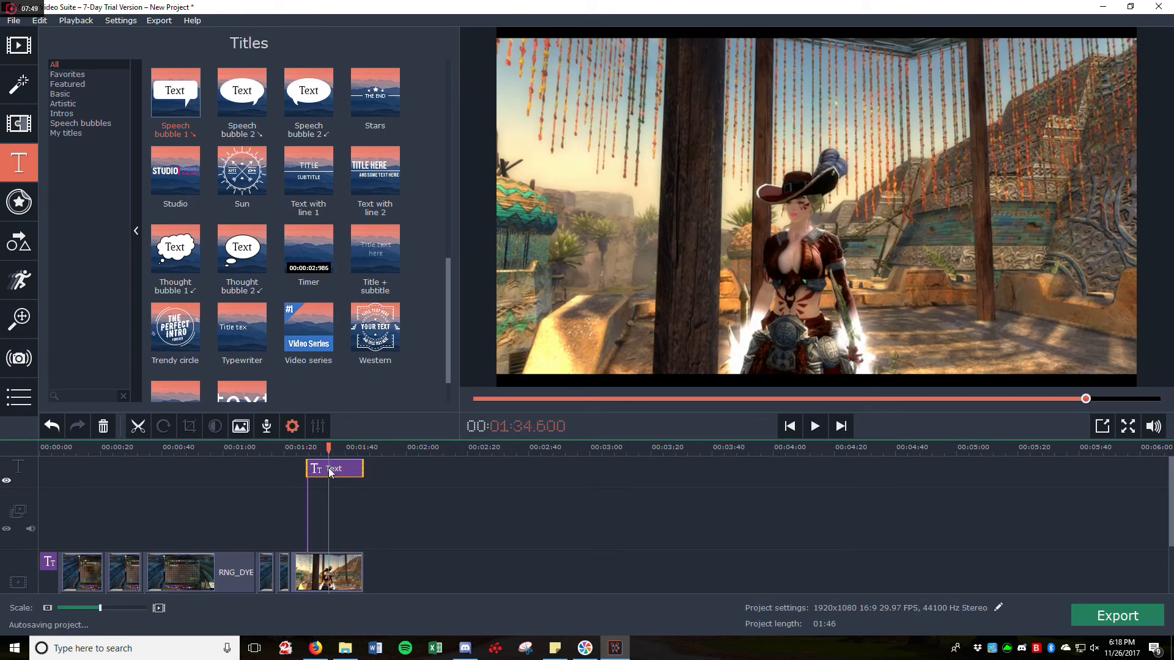
- Open the speech bubble title for editing, narrow its text box slightly and reduce the bubble's height a little
double_click(840, 205)
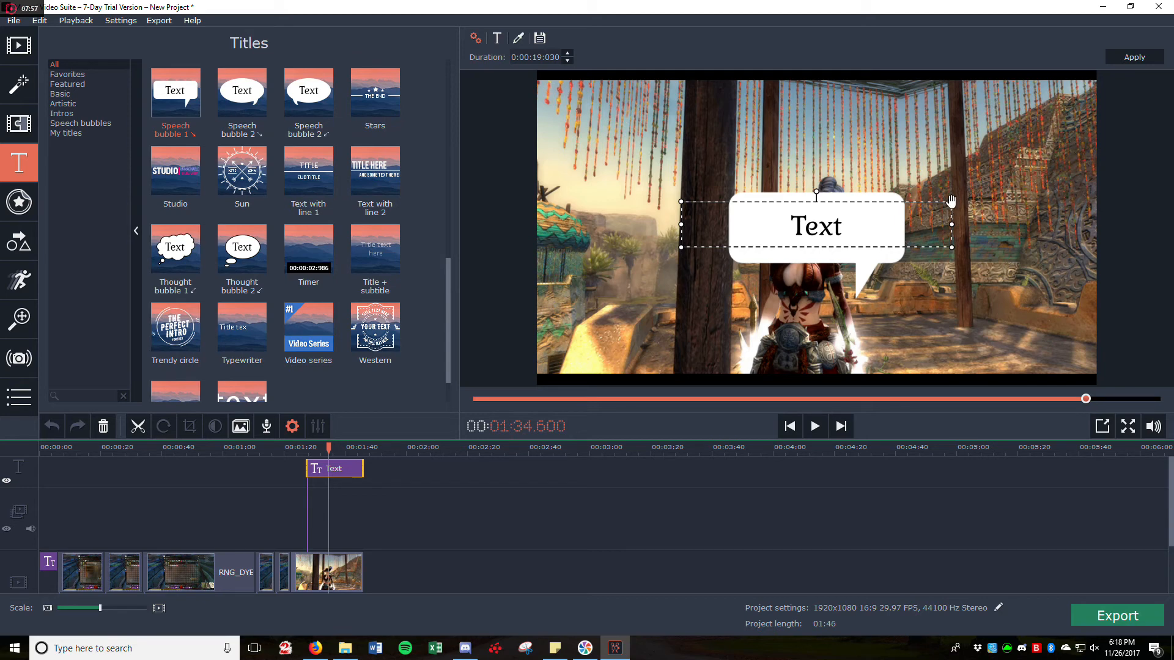
mouse_move(951, 202)
mouse_down()
mouse_move(1002, 198)
mouse_move(947, 203)
mouse_move(958, 187)
mouse_move(928, 203)
mouse_up()
click(860, 194)
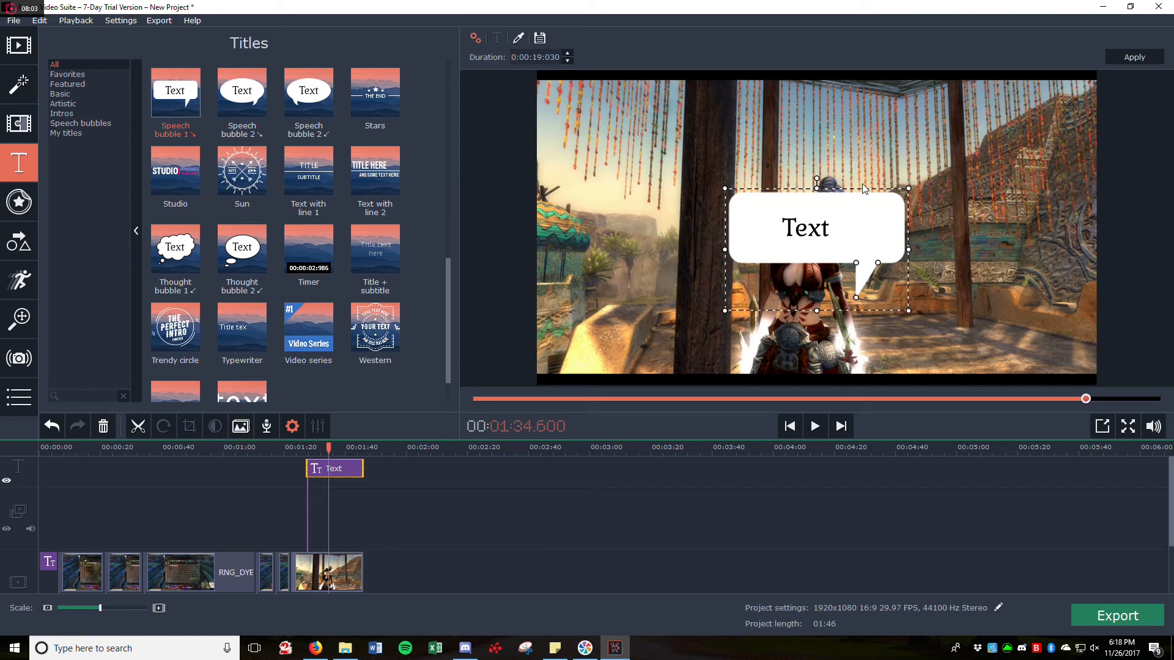
mouse_move(815, 182)
mouse_down()
mouse_move(816, 158)
mouse_move(817, 187)
mouse_up()
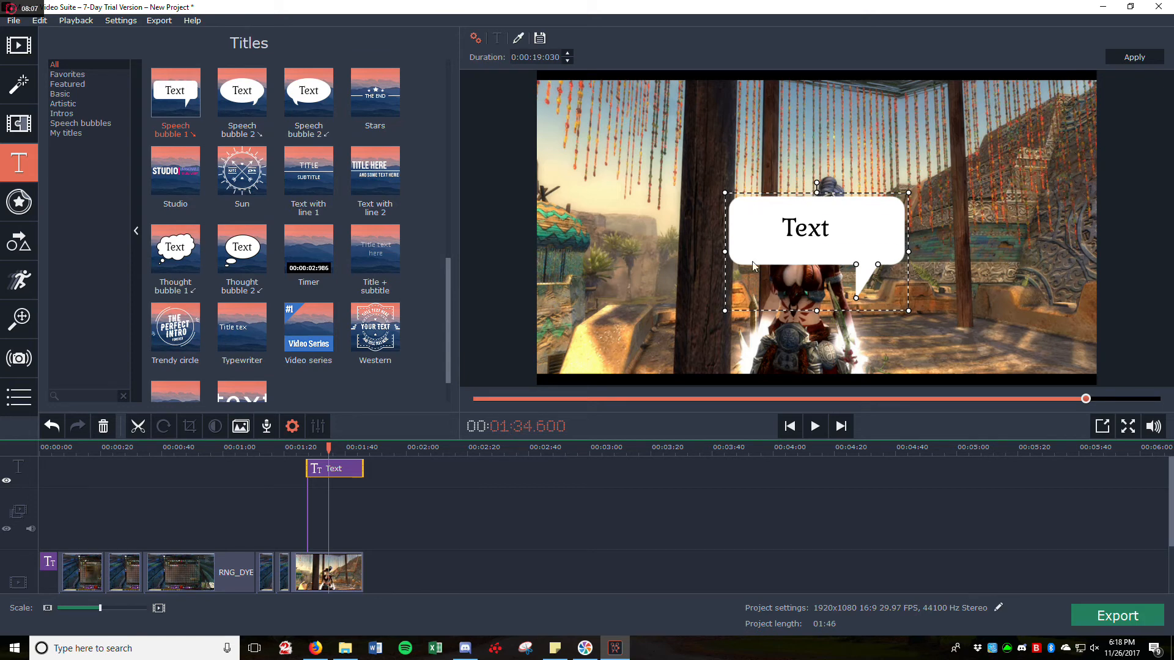
- Place the bubble in the picture's upper left with its tail pointing towards the character's hat, and move the text inside it
drag(736, 315, 874, 238)
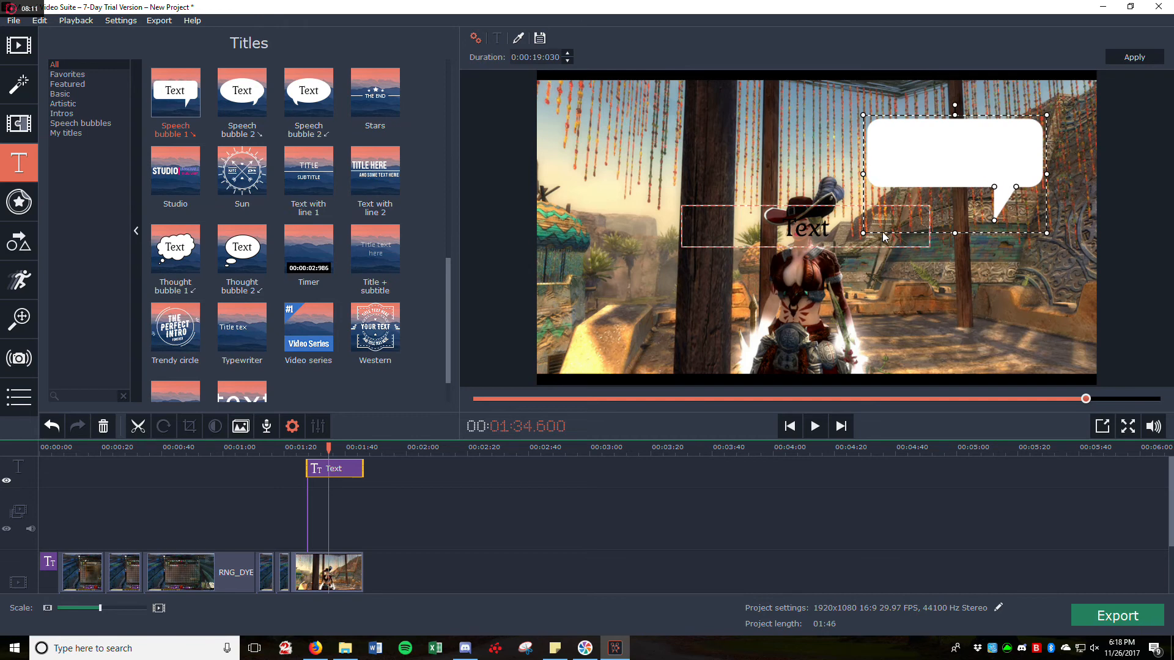
drag(991, 215, 1034, 244)
drag(922, 116, 630, 104)
click(813, 233)
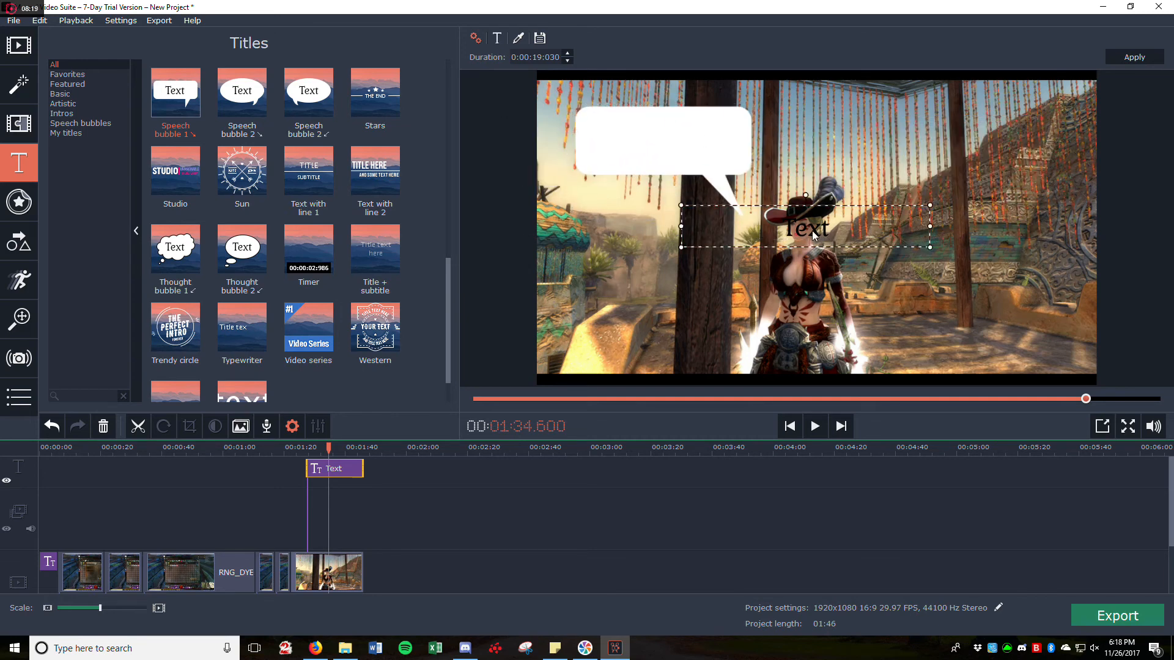
drag(771, 205, 633, 118)
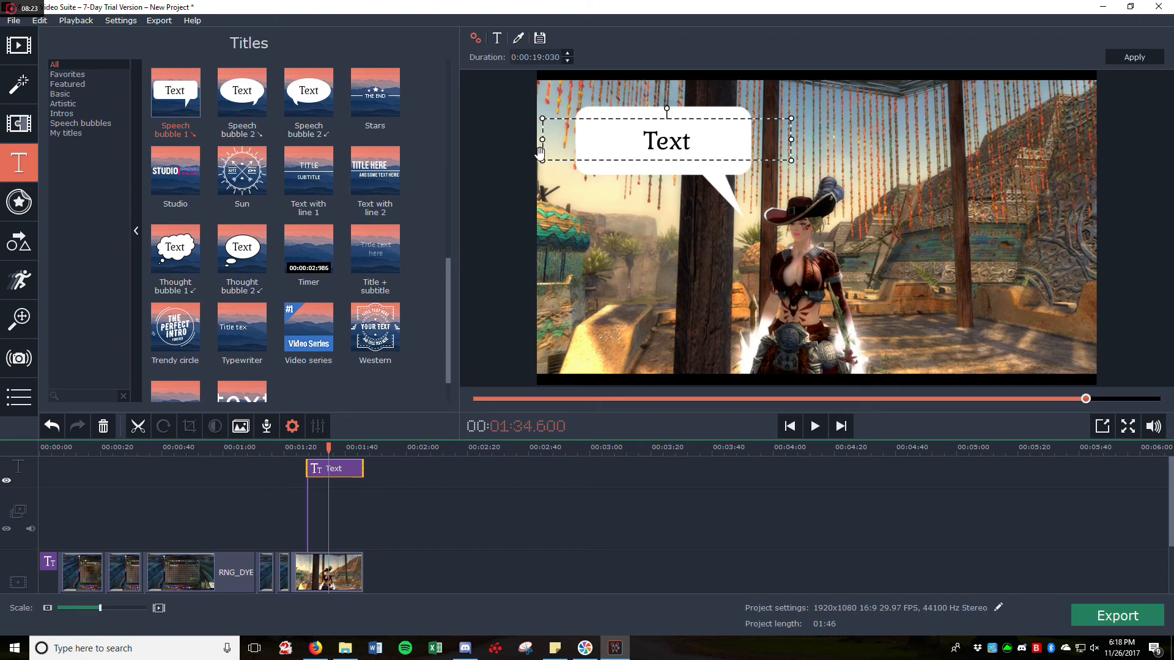
- Set the bubble text's font to Eras Demi ITC
double_click(659, 148)
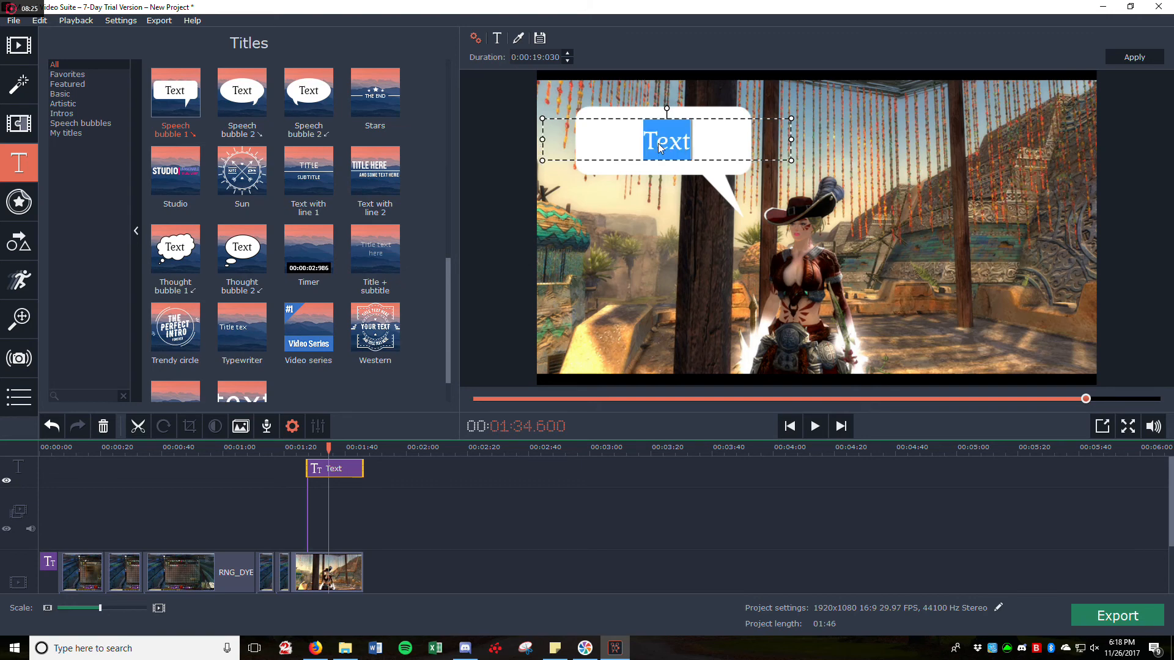
click(496, 39)
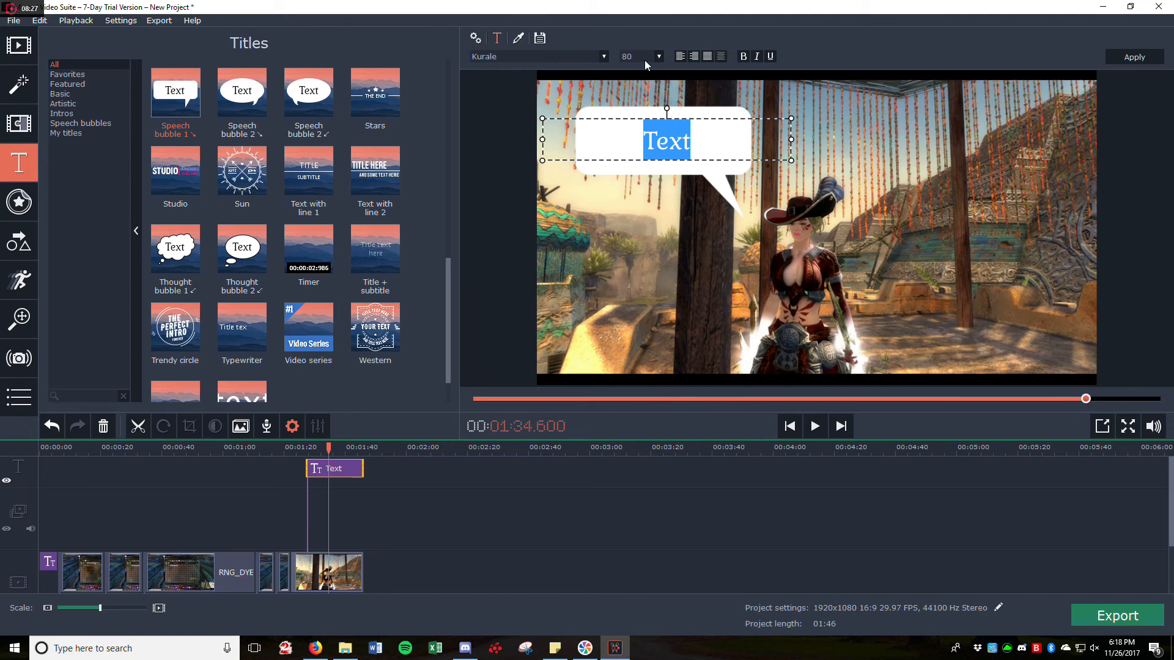
click(528, 56)
scroll(516, 159, down, 3)
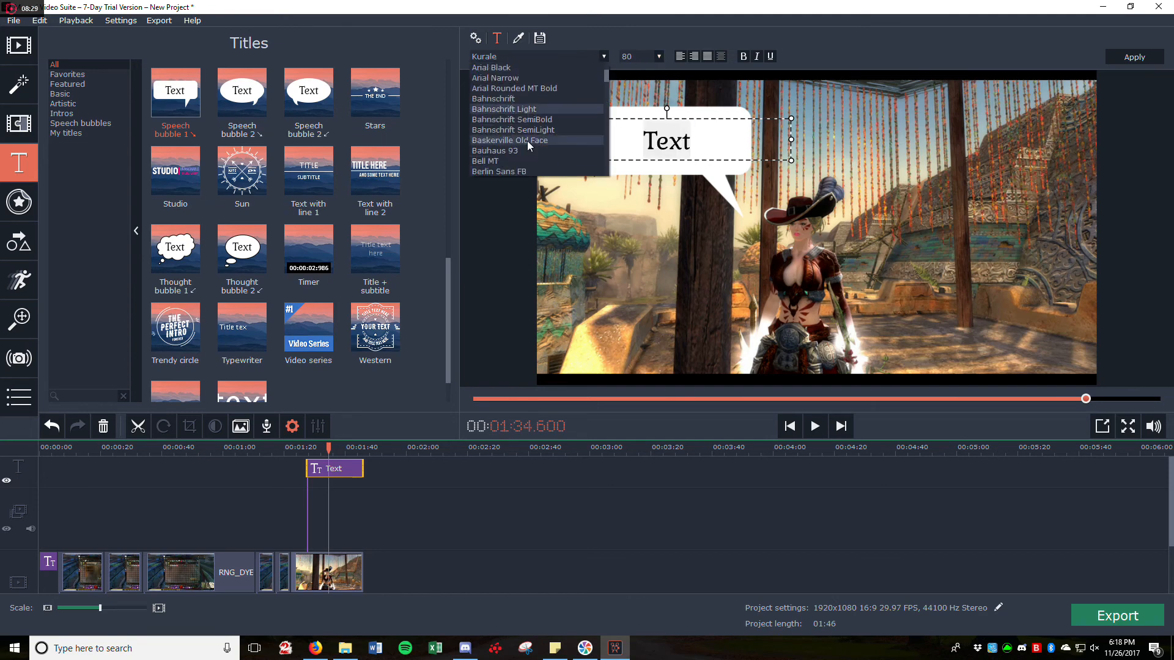
scroll(524, 152, down, 10)
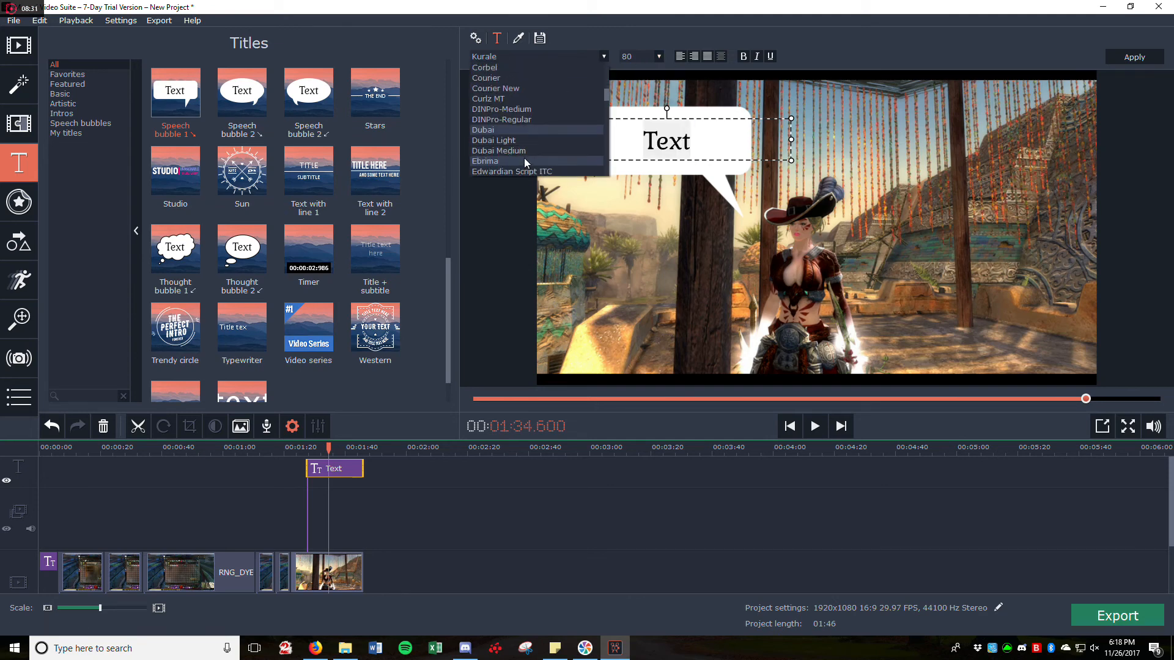
click(523, 150)
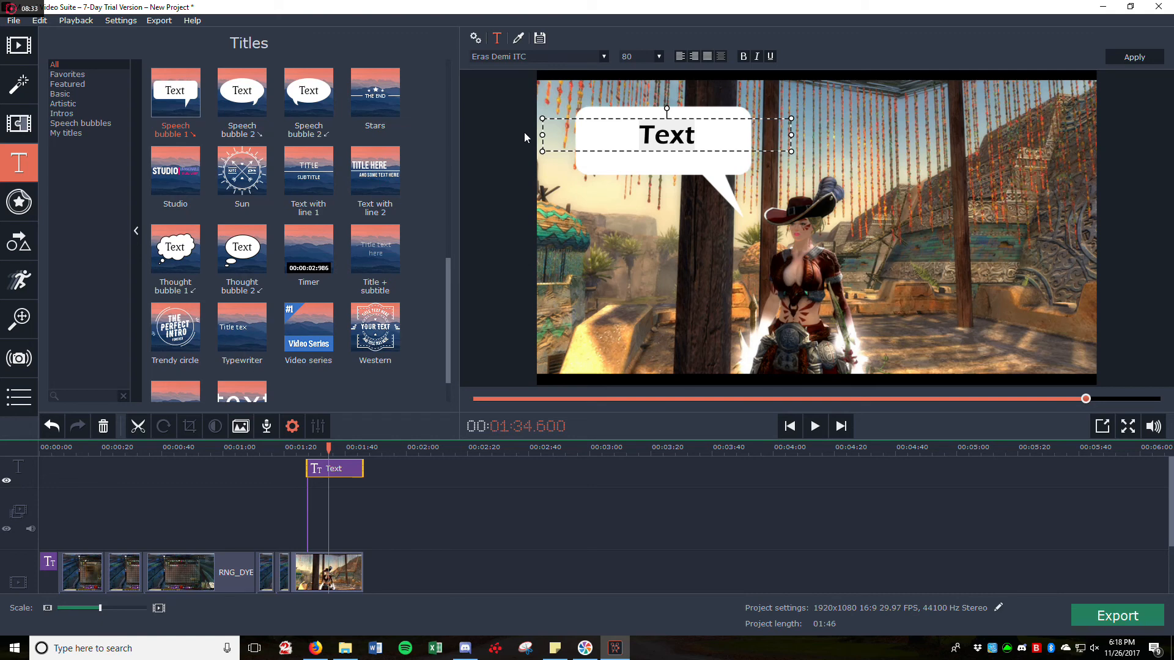
- Set the bubble text's font to MS Shell Dlg 2 and replace the placeholder text with "Aidda Out"
click(526, 58)
scroll(516, 110, down, 15)
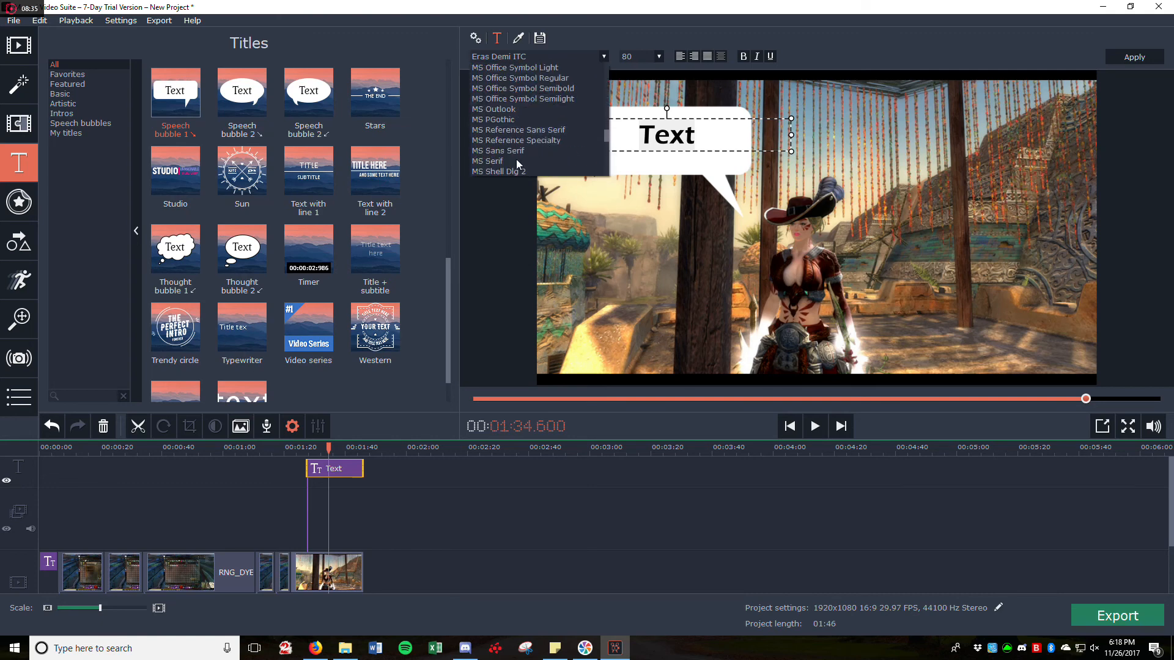
click(506, 172)
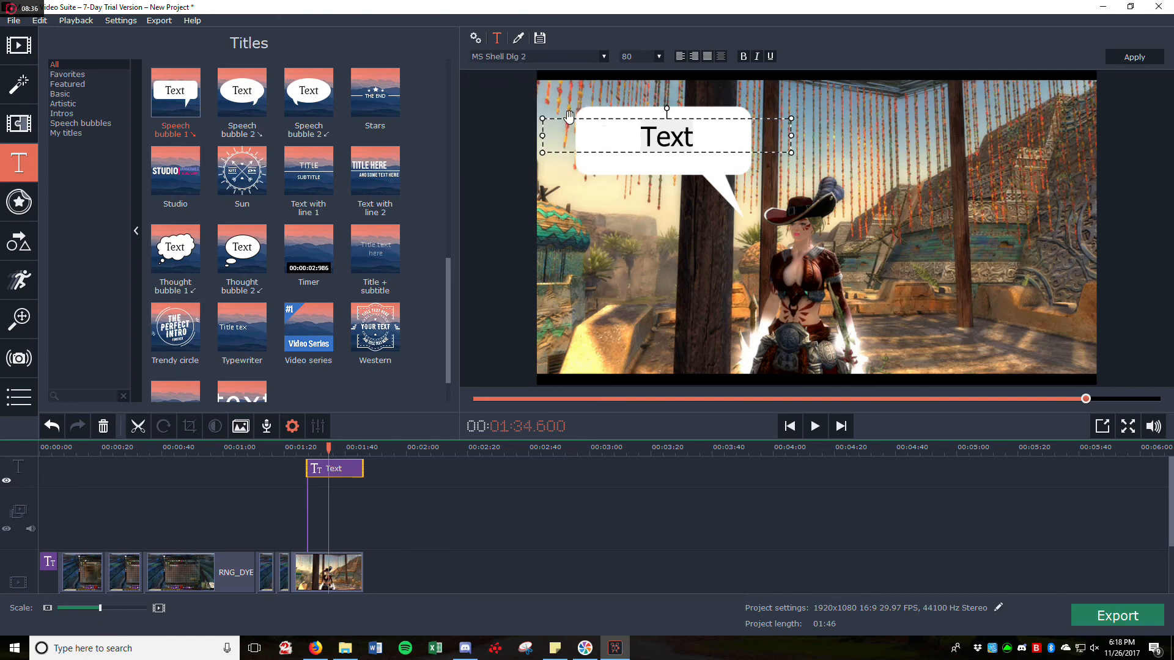
double_click(674, 143)
text(Aidda Out)
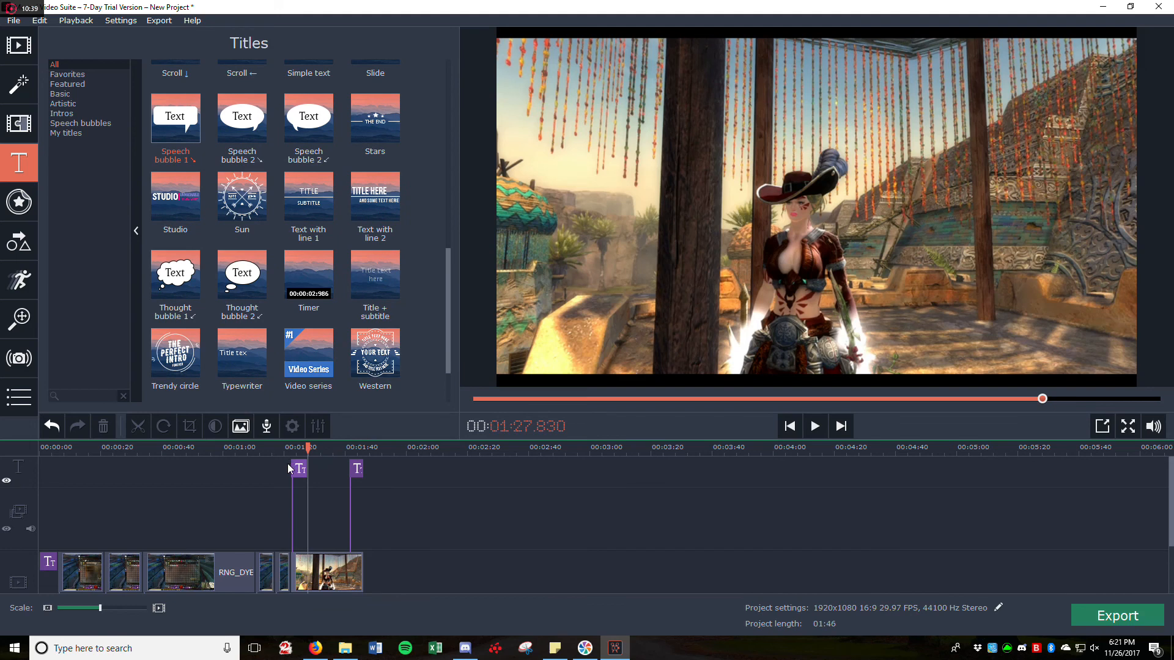
- Copy the "RNG Lot Box" speech bubble title and place the duplicate at about 00:01:32.600 on the title track
click(298, 468)
right_click(302, 470)
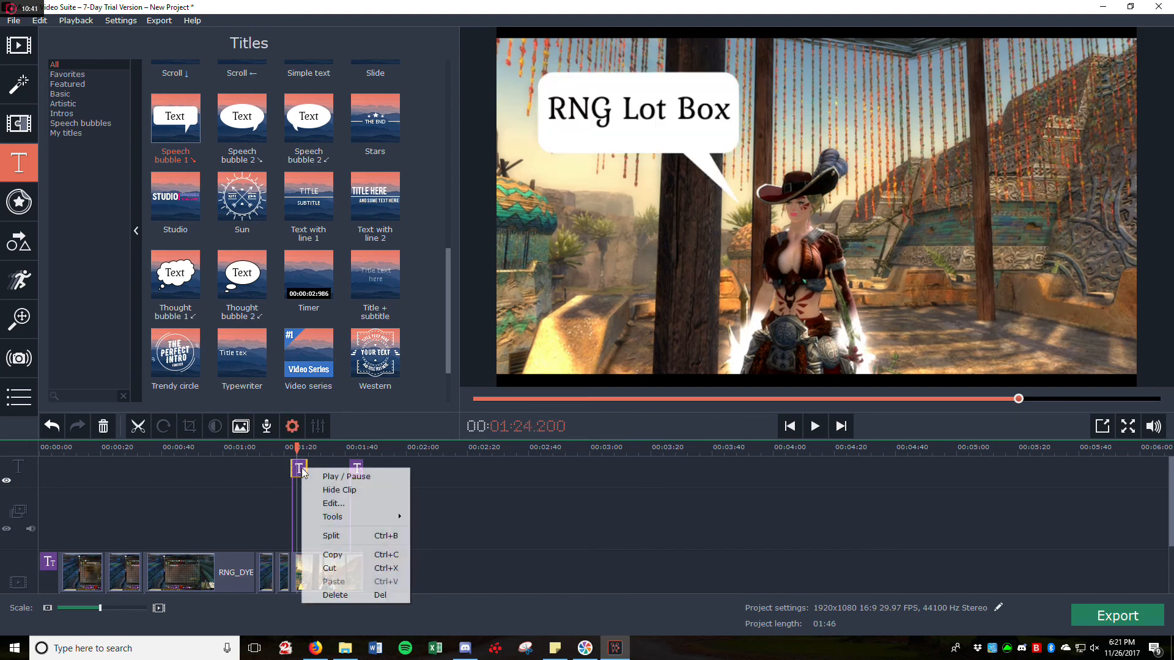
click(336, 567)
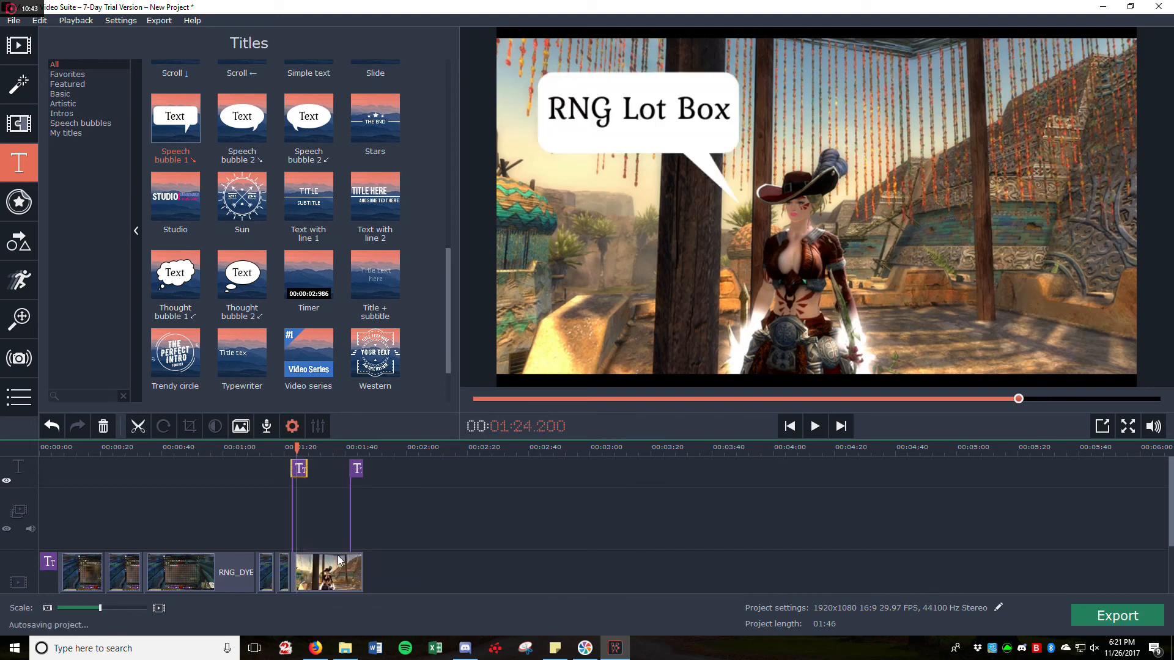
click(319, 472)
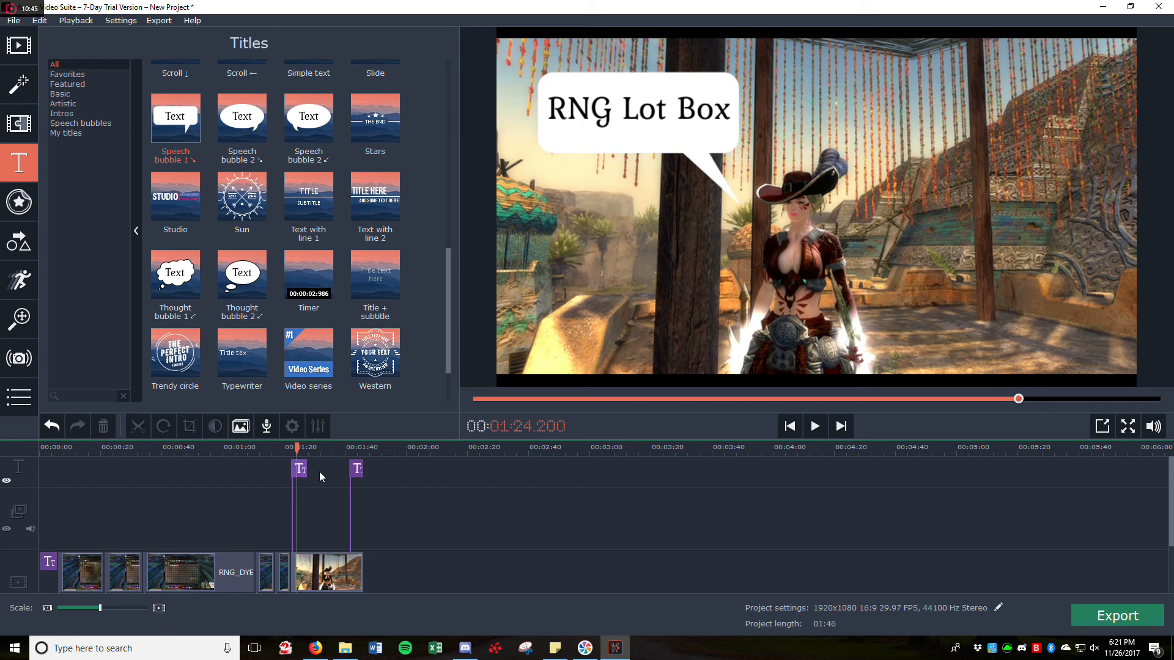
key(ctrl+v)
drag(305, 479, 330, 481)
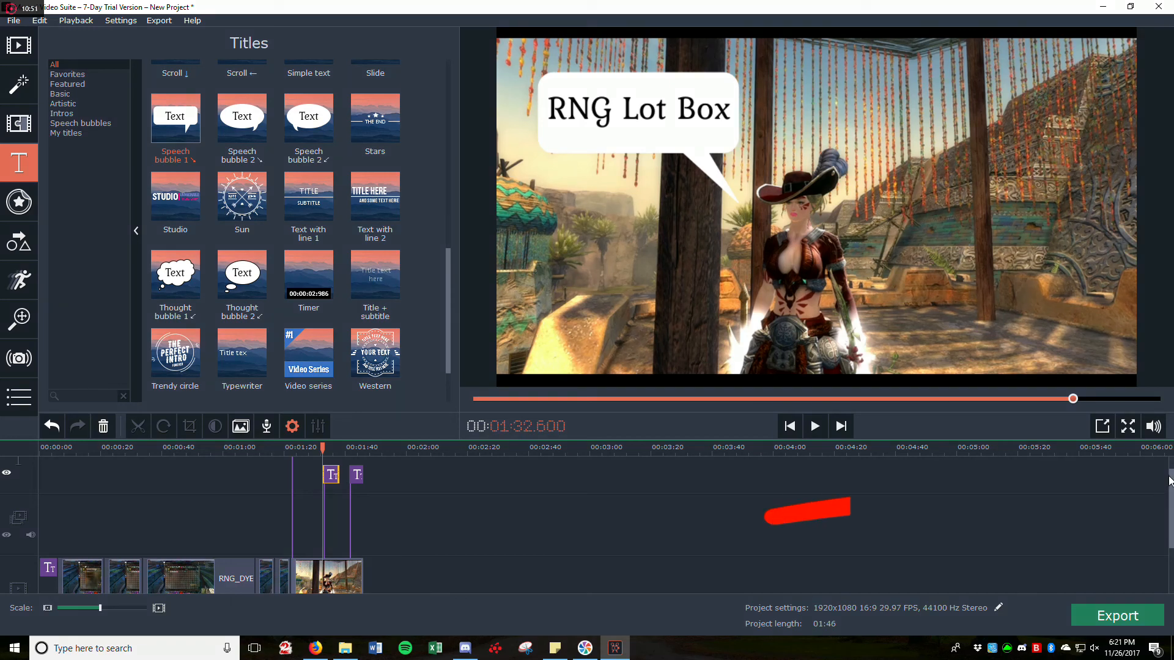
scroll(1168, 474, up, 1)
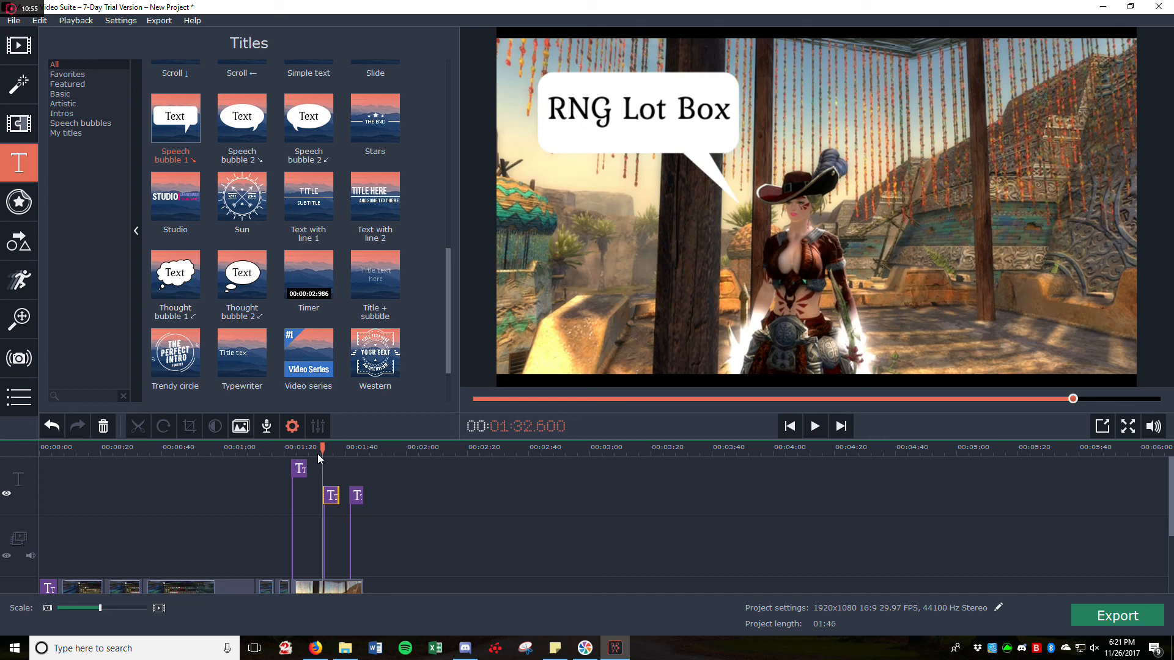
- Move the playhead to 00:01:27.800 at the first bubble's end and try to adjust the copied bubble title's placement
drag(324, 448, 307, 448)
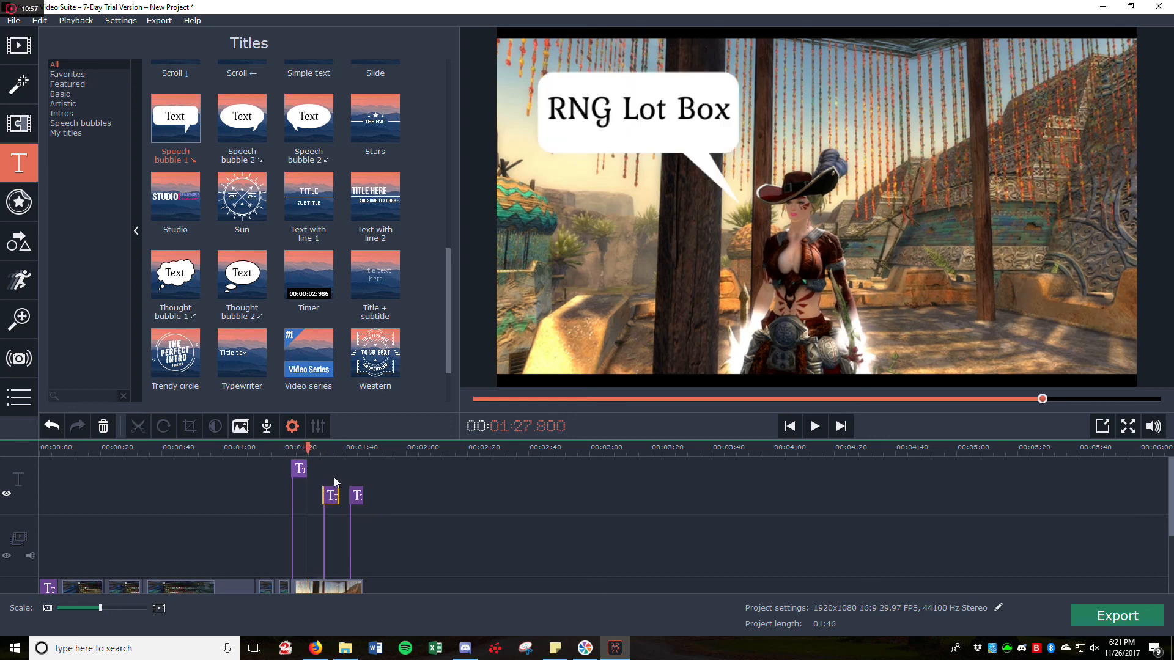
click(332, 494)
mouse_move(325, 494)
mouse_down()
mouse_move(310, 494)
mouse_move(329, 494)
mouse_up()
click(321, 498)
click(300, 471)
click(314, 503)
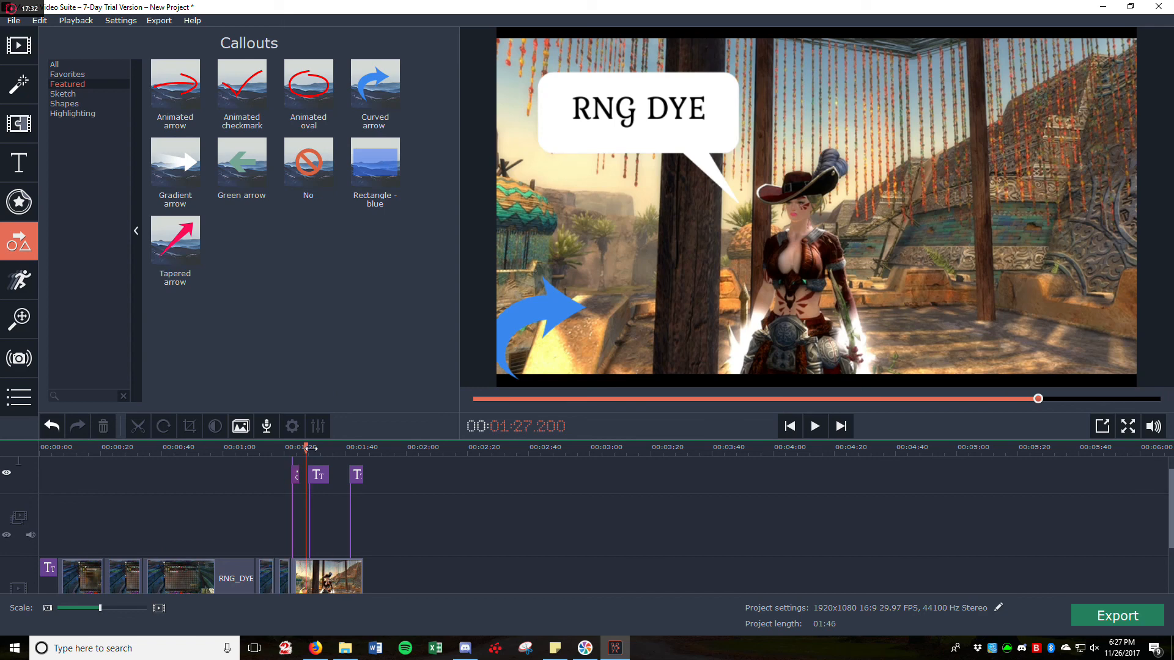
- Move the playhead to 00:01:40.800, just before the last title over the picture
click(347, 453)
drag(347, 457, 347, 458)
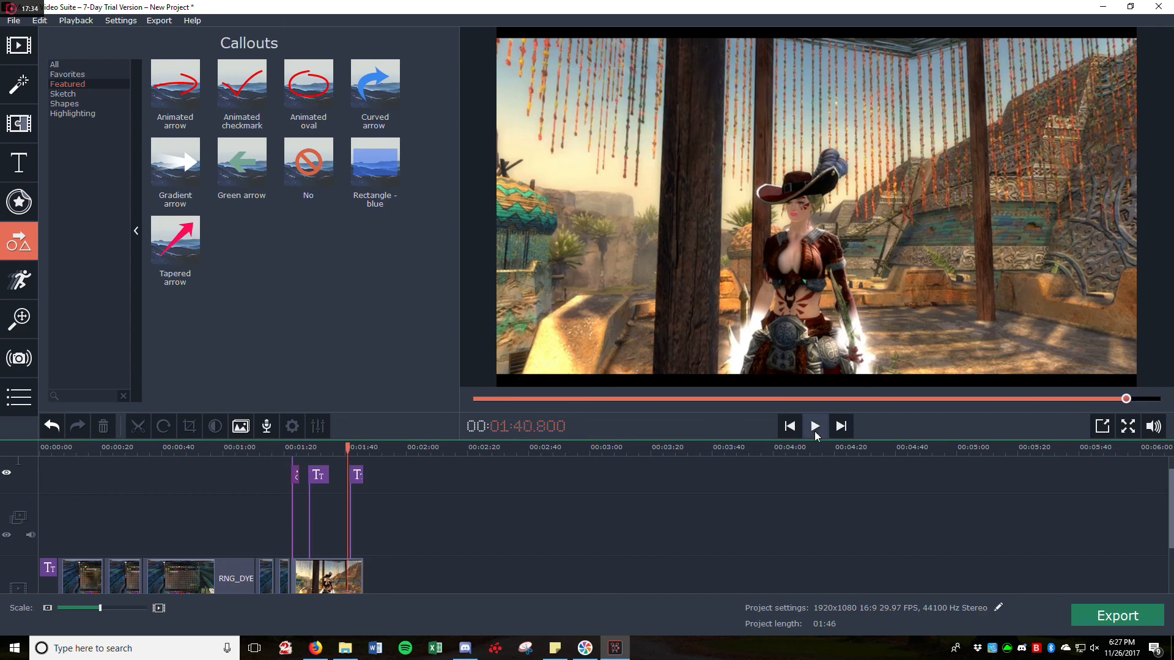